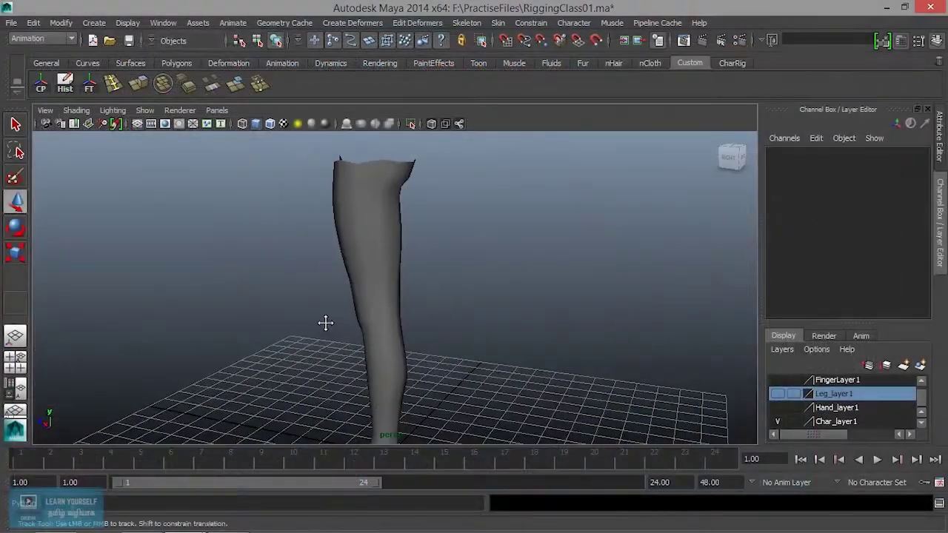
Examine the leg mesh from thigh to foot in the perspective view and frame it in the side view
{"action": "middle_click_drag", "start_coordinate": [326, 322], "coordinate": [309, 242], "text": "alt"}
{"action": "right_click_drag", "start_coordinate": [303, 246], "coordinate": [390, 304], "text": "alt"}
{"action": "middle_click_drag", "start_coordinate": [376, 288], "coordinate": [382, 329], "text": "alt"}
{"action": "left_click", "coordinate": [363, 302]}
{"action": "right_click_drag", "start_coordinate": [405, 330], "coordinate": [311, 334], "text": "alt"}
{"action": "left_click_drag", "start_coordinate": [311, 333], "coordinate": [288, 340], "text": "alt"}
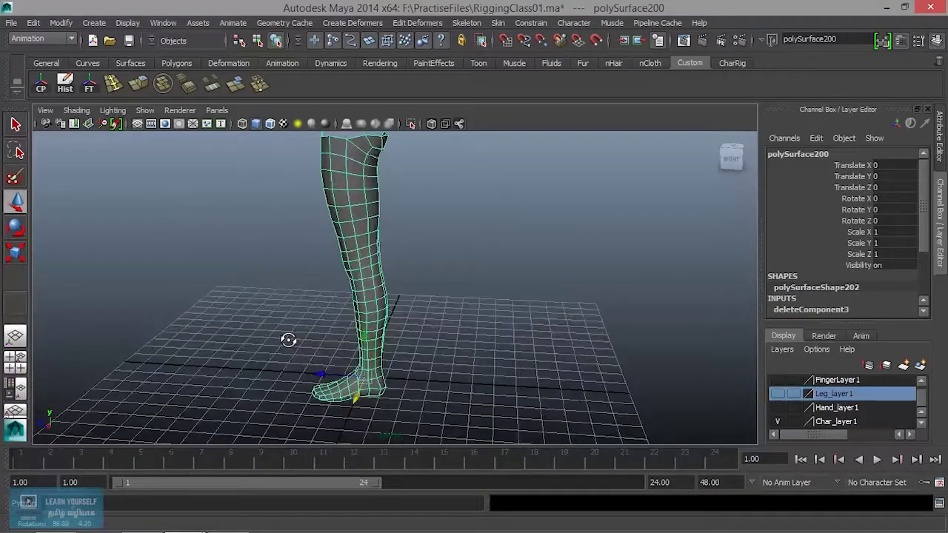
{"action": "middle_click_drag", "start_coordinate": [354, 319], "coordinate": [345, 358], "text": "alt"}
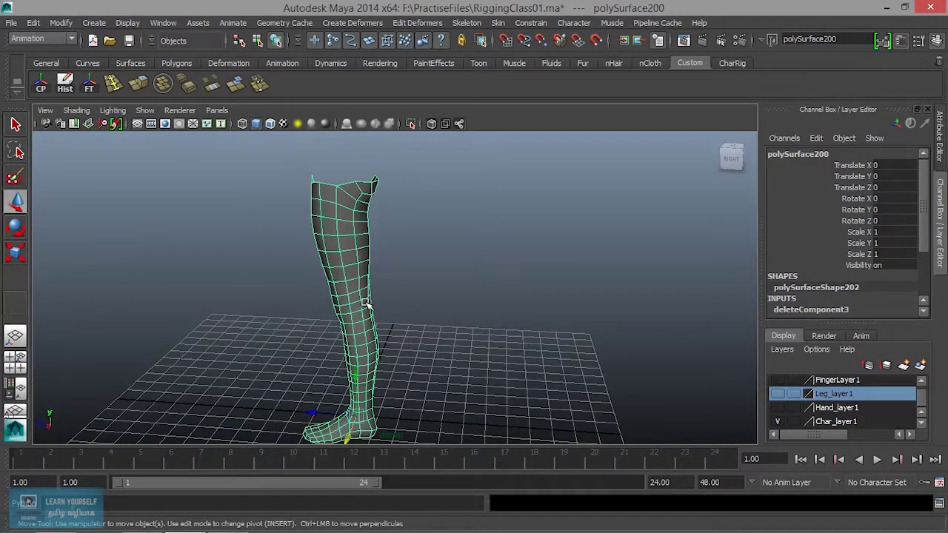
{"action": "key", "text": "space"}
{"action": "key", "text": "space"}
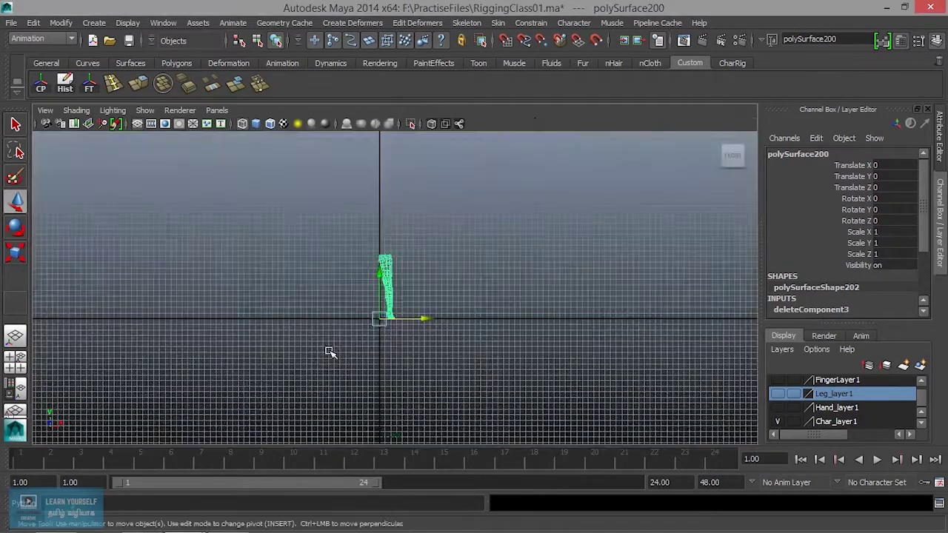
{"action": "key", "text": "space"}
{"action": "key", "text": "space"}
{"action": "scroll", "coordinate": [519, 341], "scroll_direction": "down", "scroll_amount": 3}
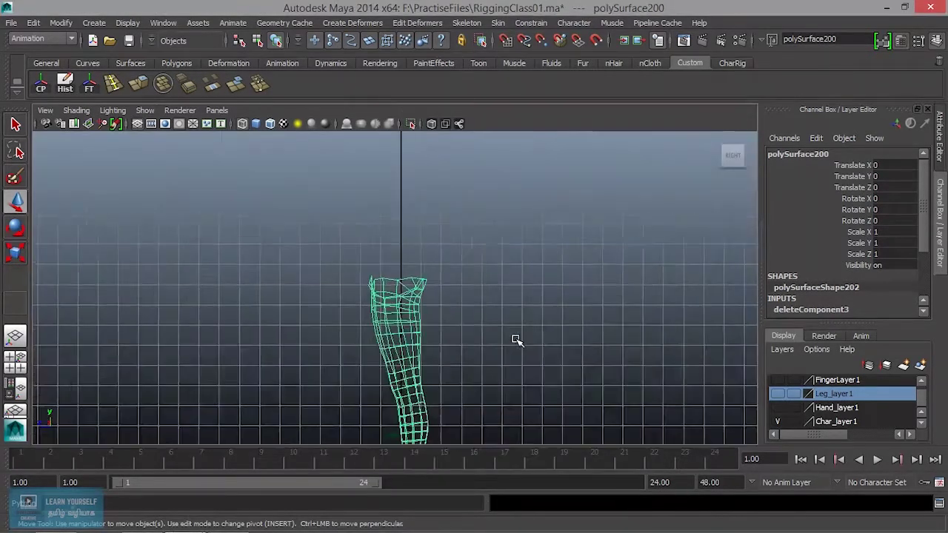
{"action": "middle_click_drag", "start_coordinate": [517, 338], "coordinate": [444, 194], "text": "alt"}
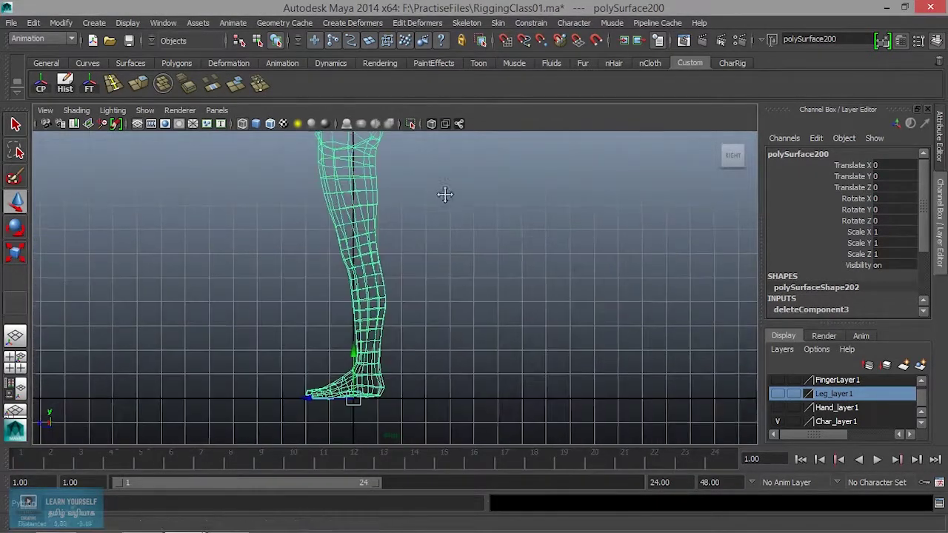
Draw a four-joint chain with the Joint Tool in the side view: hip, knee, ankle and toe tip
{"action": "left_click", "coordinate": [476, 24]}
{"action": "left_click", "coordinate": [483, 42]}
{"action": "scroll", "coordinate": [374, 239], "scroll_direction": "down", "scroll_amount": 2}
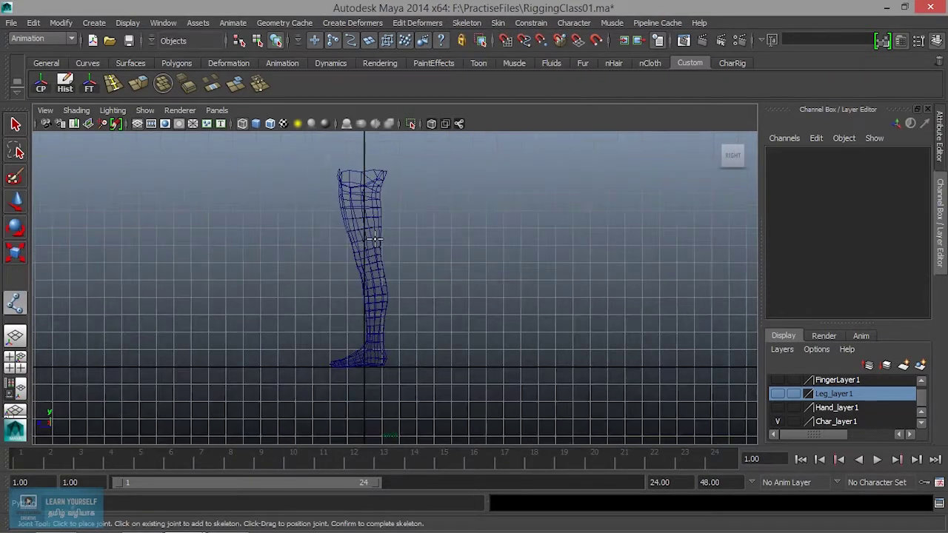
{"action": "left_click", "coordinate": [363, 181]}
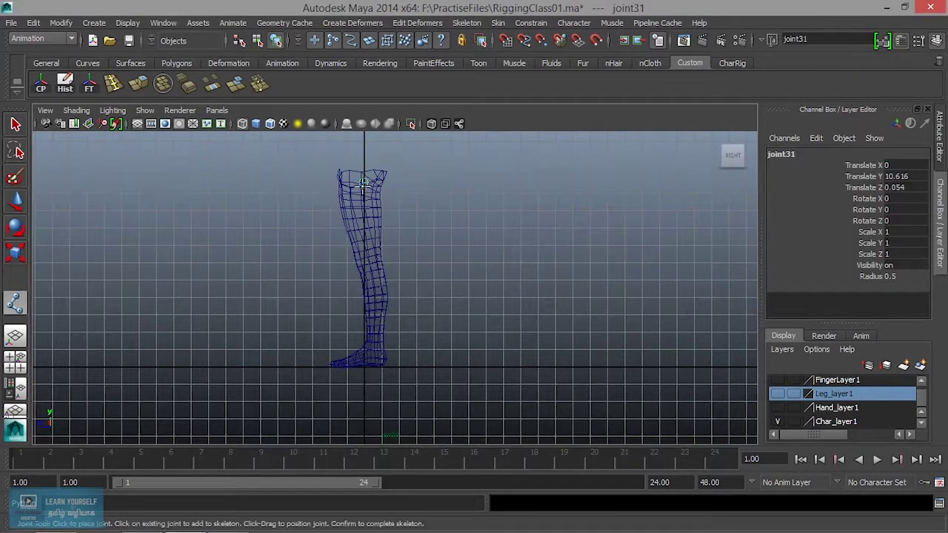
{"action": "left_click", "coordinate": [360, 260]}
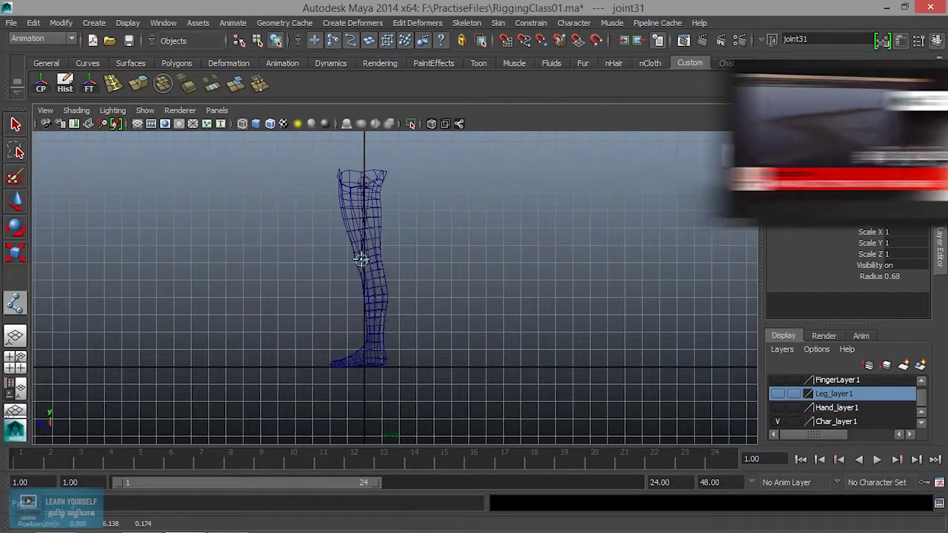
{"action": "left_click", "coordinate": [374, 353]}
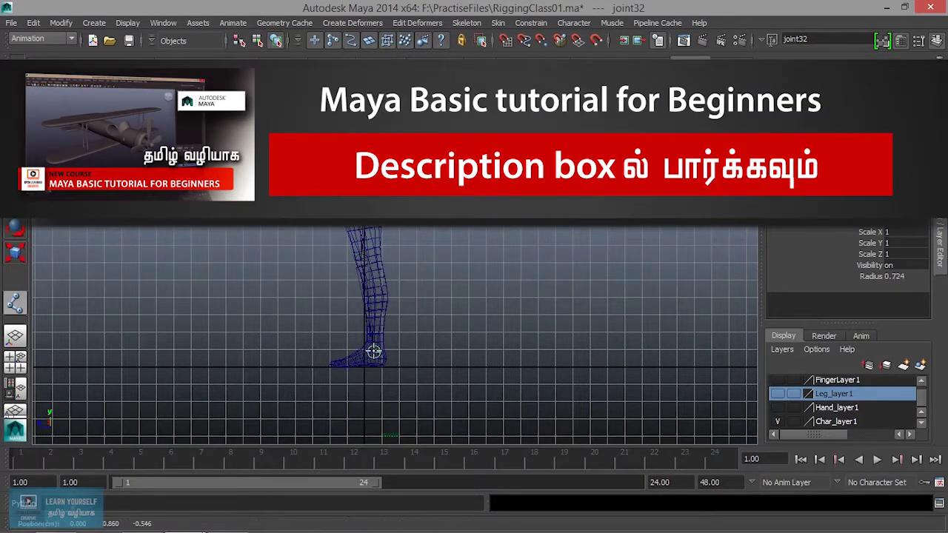
{"action": "left_click", "coordinate": [372, 354]}
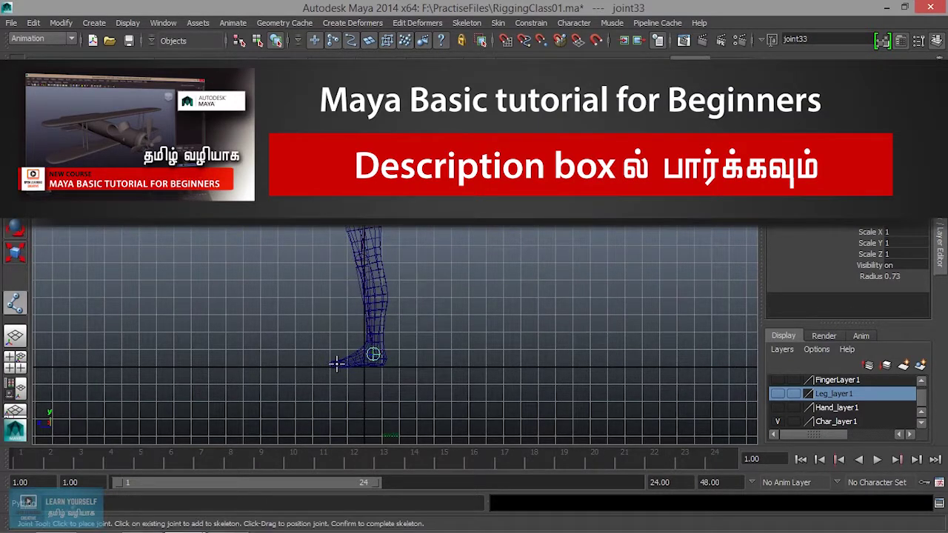
{"action": "left_click", "coordinate": [329, 363]}
{"action": "key", "text": "Return"}
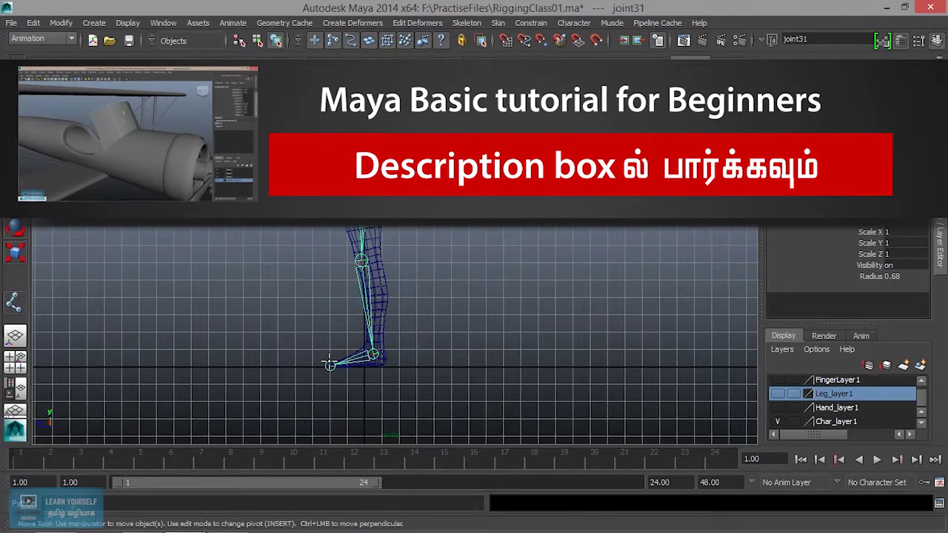
In the front view, shift the hip joint to about Translate X 0.887 and the knee joint to about Translate Z -0.565
{"action": "key", "text": "space"}
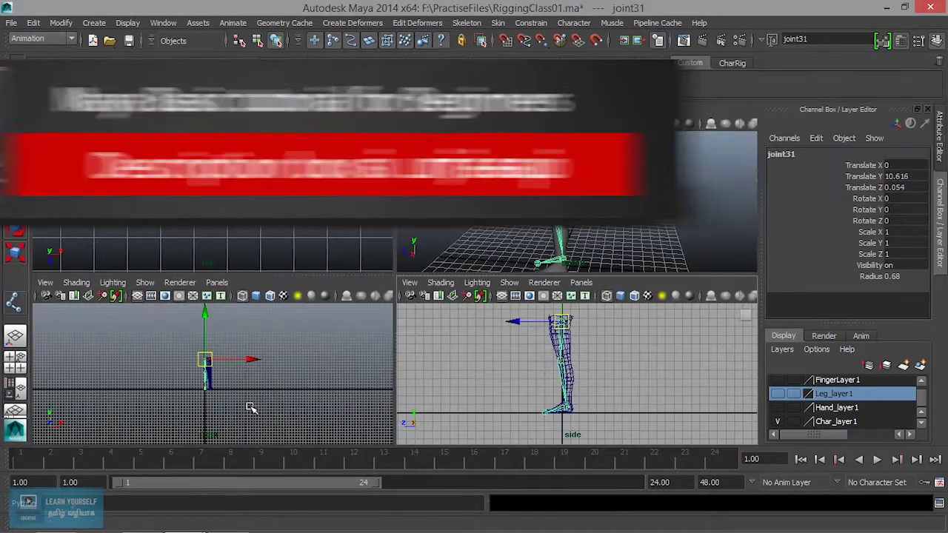
{"action": "key", "text": "space"}
{"action": "scroll", "coordinate": [282, 357], "scroll_direction": "up", "scroll_amount": 5}
{"action": "left_click_drag", "start_coordinate": [396, 199], "coordinate": [411, 200]}
{"action": "left_click", "coordinate": [362, 280]}
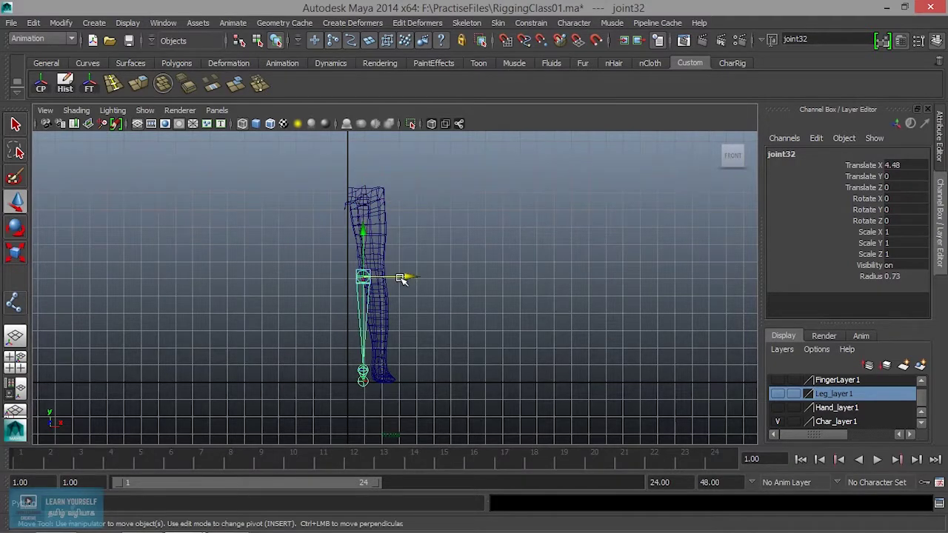
{"action": "left_click_drag", "start_coordinate": [402, 276], "coordinate": [414, 280]}
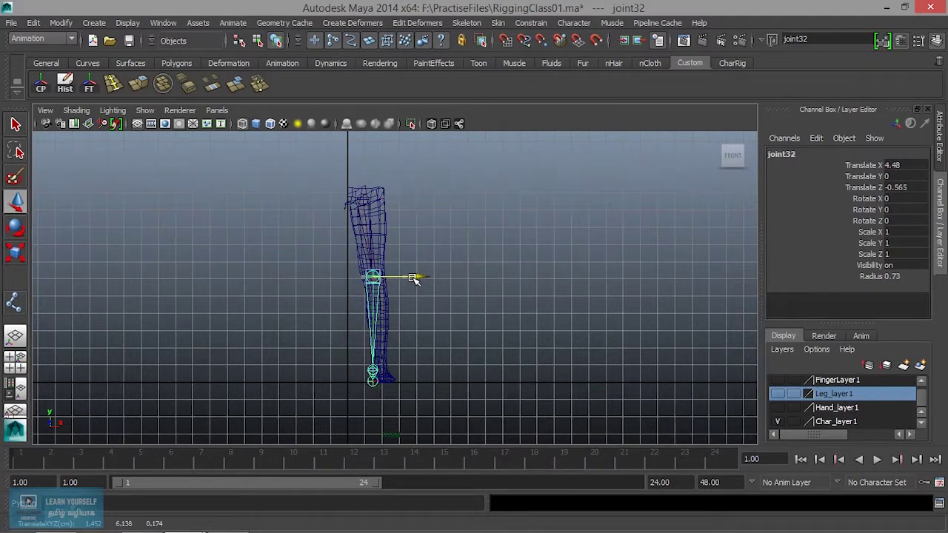
Shift the ankle joint sideways into the mesh and the toe joint to about Translate Z -0.381 in the front view
{"action": "scroll", "coordinate": [402, 310], "scroll_direction": "up", "scroll_amount": 8}
{"action": "middle_click_drag", "start_coordinate": [393, 326], "coordinate": [405, 104], "text": "alt"}
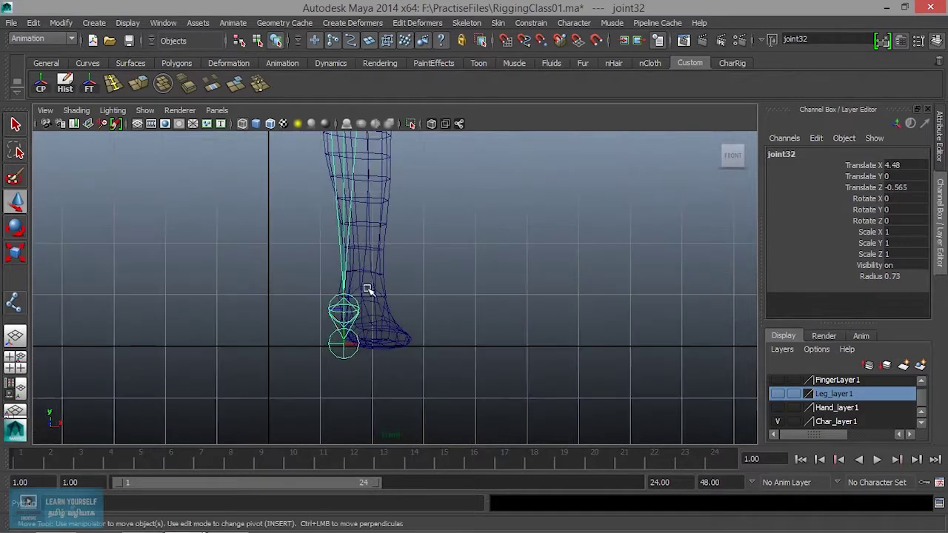
{"action": "left_click", "coordinate": [300, 302]}
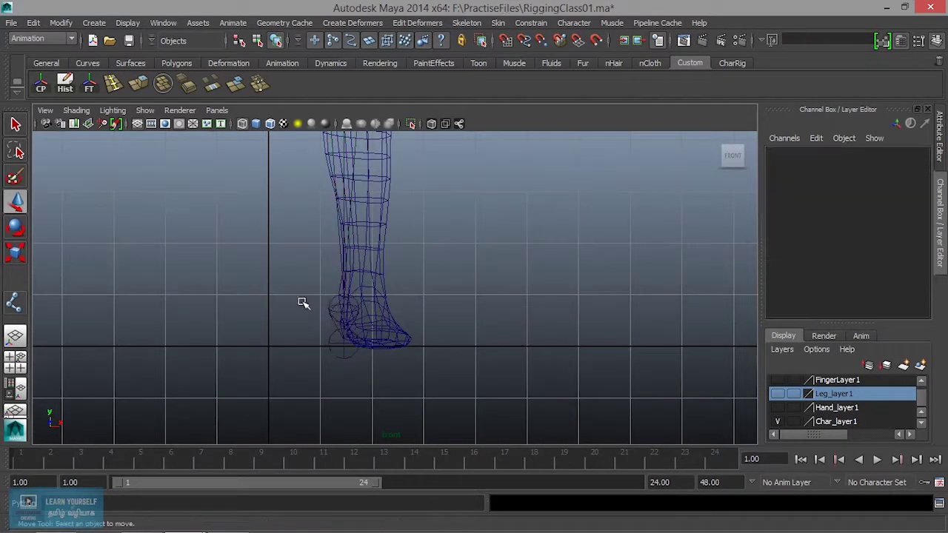
{"action": "left_click", "coordinate": [355, 300]}
{"action": "scroll", "coordinate": [358, 302], "scroll_direction": "down", "scroll_amount": 5}
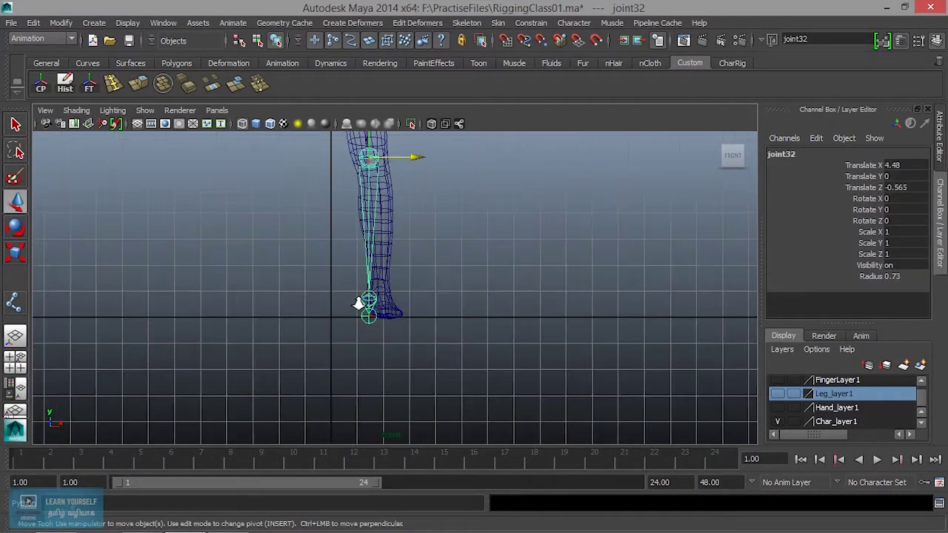
{"action": "scroll", "coordinate": [359, 311], "scroll_direction": "up", "scroll_amount": 12}
{"action": "left_click", "coordinate": [275, 337]}
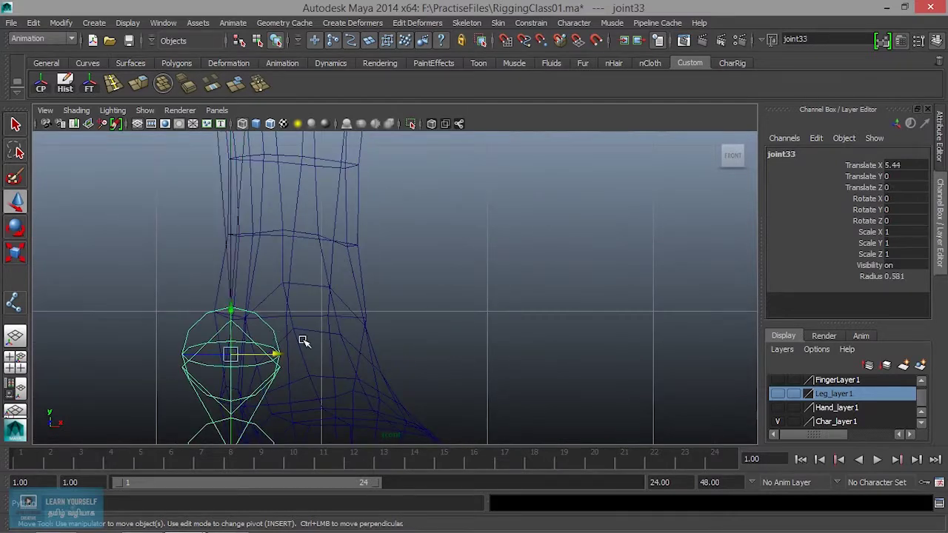
{"action": "scroll", "coordinate": [385, 315], "scroll_direction": "down", "scroll_amount": 3}
{"action": "scroll", "coordinate": [392, 314], "scroll_direction": "up", "scroll_amount": 1}
{"action": "left_click_drag", "start_coordinate": [398, 309], "coordinate": [417, 308]}
{"action": "left_click", "coordinate": [378, 347]}
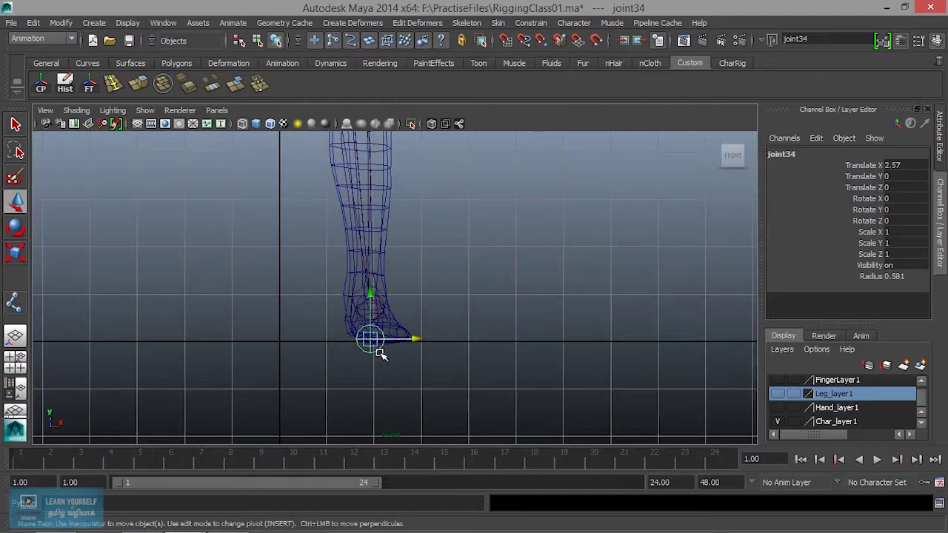
{"action": "left_click_drag", "start_coordinate": [417, 341], "coordinate": [436, 341]}
Examine the joint chain's fit inside the leg mesh from several angles in the perspective view
{"action": "key", "text": "space"}
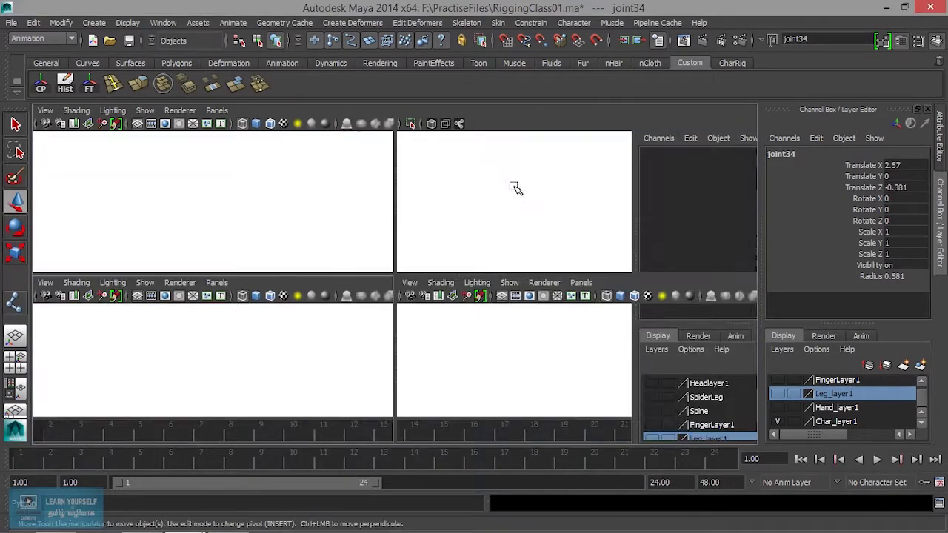
{"action": "key", "text": "space"}
{"action": "left_click_drag", "start_coordinate": [491, 267], "coordinate": [289, 300], "text": "alt"}
{"action": "right_click_drag", "start_coordinate": [288, 300], "coordinate": [310, 325], "text": "alt"}
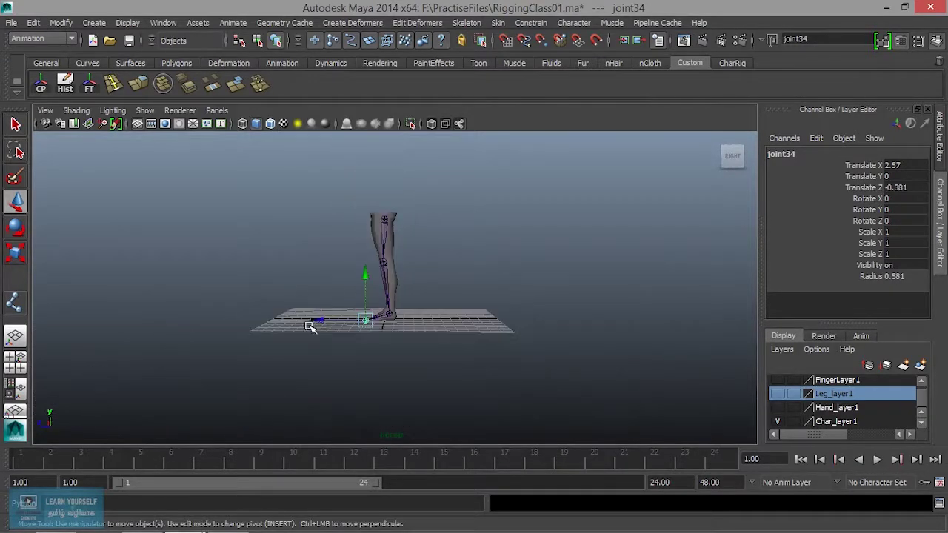
{"action": "left_click_drag", "start_coordinate": [310, 325], "coordinate": [353, 329], "text": "alt"}
{"action": "right_click_drag", "start_coordinate": [353, 329], "coordinate": [504, 366], "text": "alt"}
{"action": "left_click_drag", "start_coordinate": [504, 366], "coordinate": [380, 291], "text": "alt"}
{"action": "middle_click_drag", "start_coordinate": [380, 290], "coordinate": [362, 351], "text": "alt"}
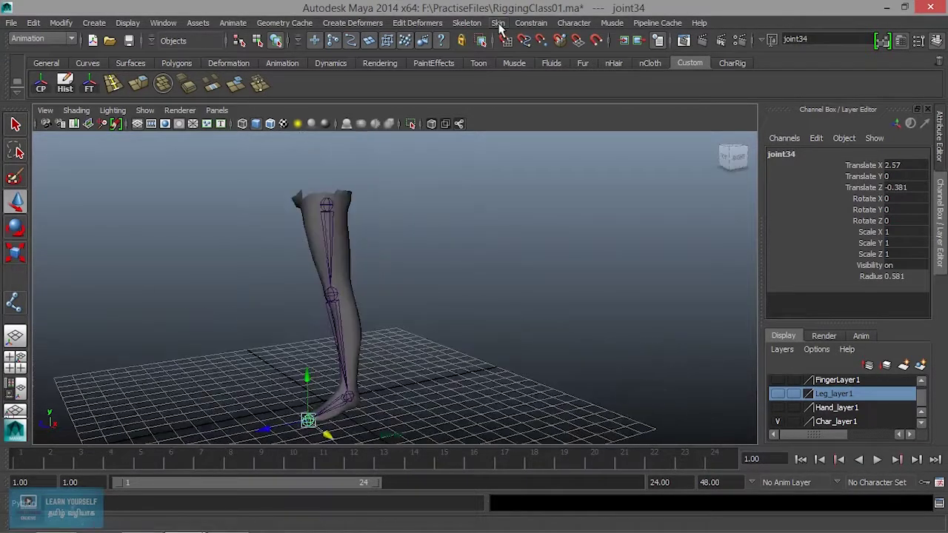
Create an IK handle from the hip joint to the ankle joint using the Rotate-Plane Solver
{"action": "left_click", "coordinate": [470, 26]}
{"action": "mouse_move", "coordinate": [501, 24]}
{"action": "mouse_move", "coordinate": [473, 28]}
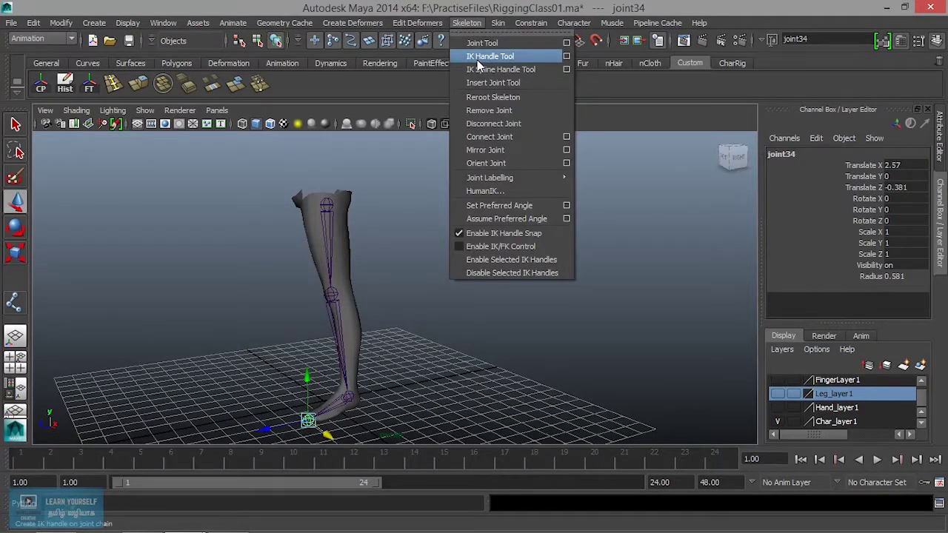
{"action": "left_click", "coordinate": [566, 57]}
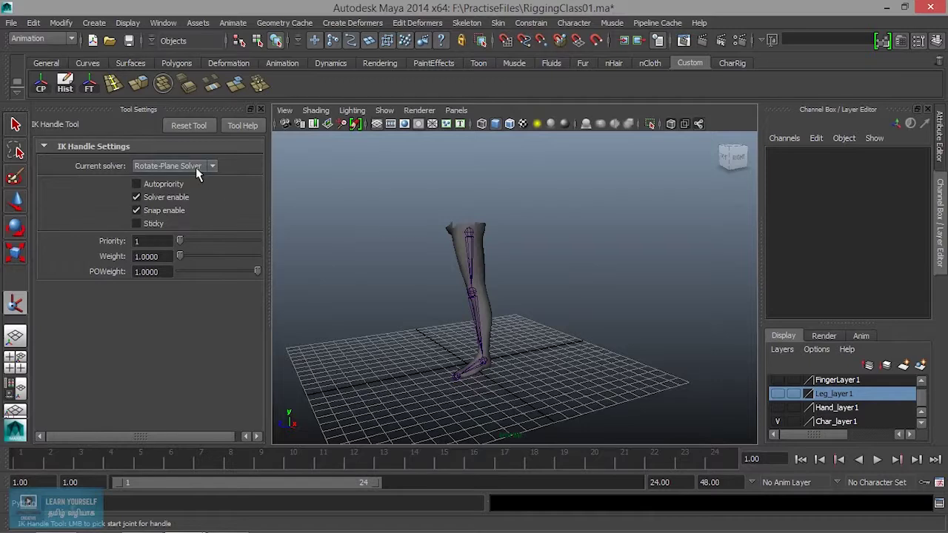
{"action": "left_click", "coordinate": [260, 109]}
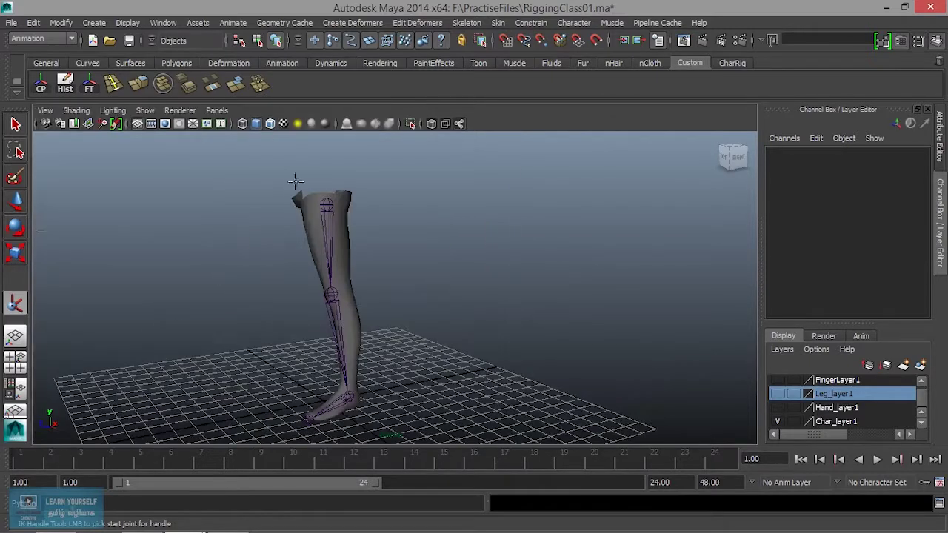
{"action": "left_click", "coordinate": [325, 207]}
{"action": "middle_click_drag", "start_coordinate": [361, 263], "coordinate": [366, 172], "text": "alt"}
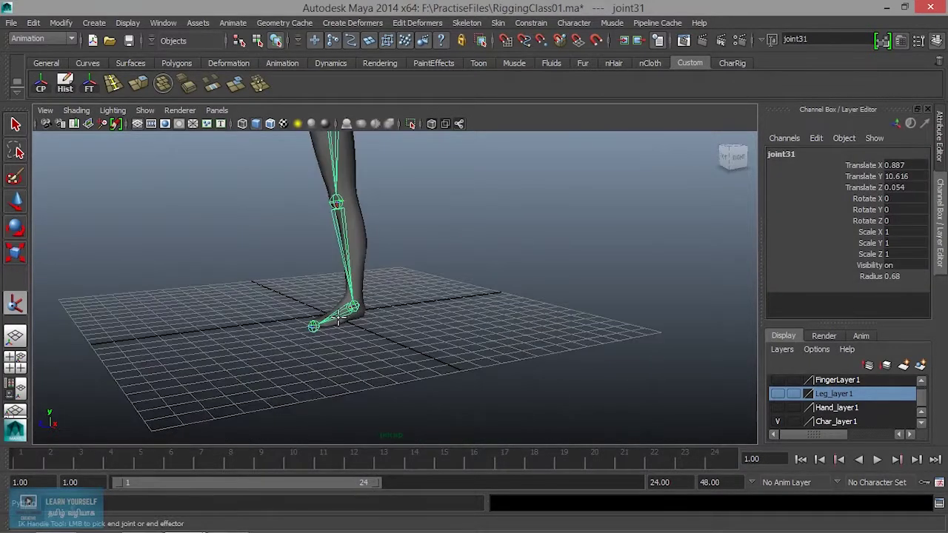
{"action": "left_click", "coordinate": [353, 307]}
Test the knee bend by raising the ankle IK handle, and undo the move
{"action": "key", "text": "w"}
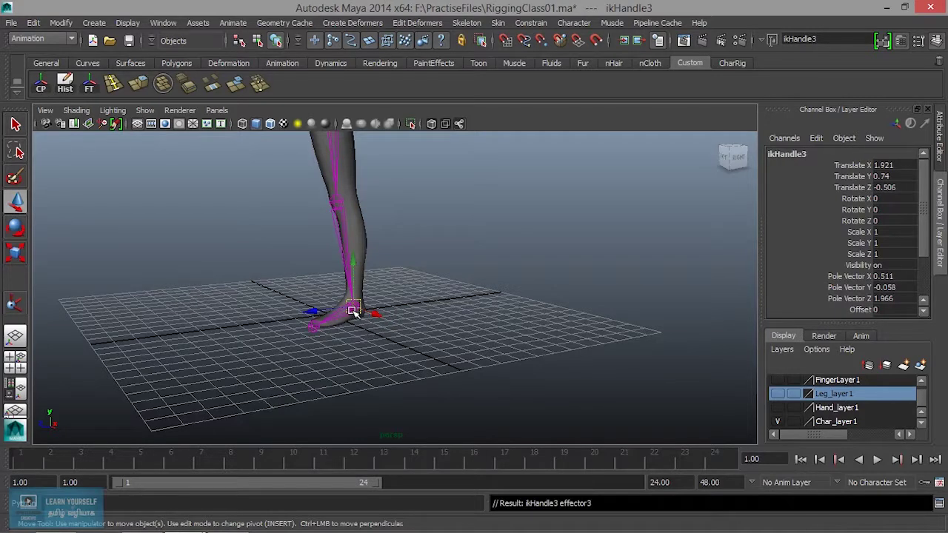
{"action": "left_click_drag", "start_coordinate": [354, 311], "coordinate": [356, 259]}
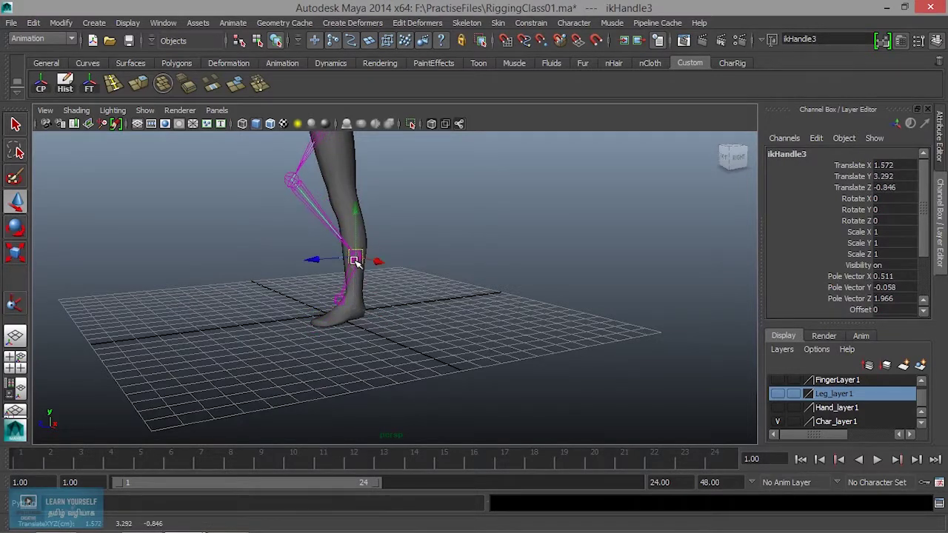
{"action": "middle_click_drag", "start_coordinate": [356, 261], "coordinate": [358, 359], "text": "alt"}
{"action": "left_click_drag", "start_coordinate": [358, 360], "coordinate": [352, 338], "text": "alt"}
{"action": "key", "text": "ctrl+z"}
{"action": "key", "text": "ctrl+z"}
{"action": "key", "text": "ctrl+z"}
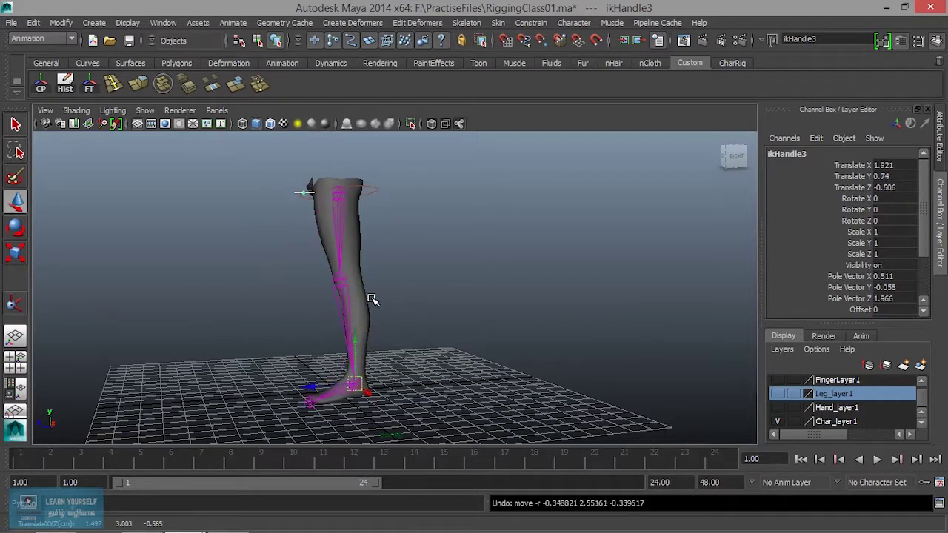
Clear the selection, open the Smooth Bind options and reset them to their defaults
{"action": "left_click", "coordinate": [361, 277]}
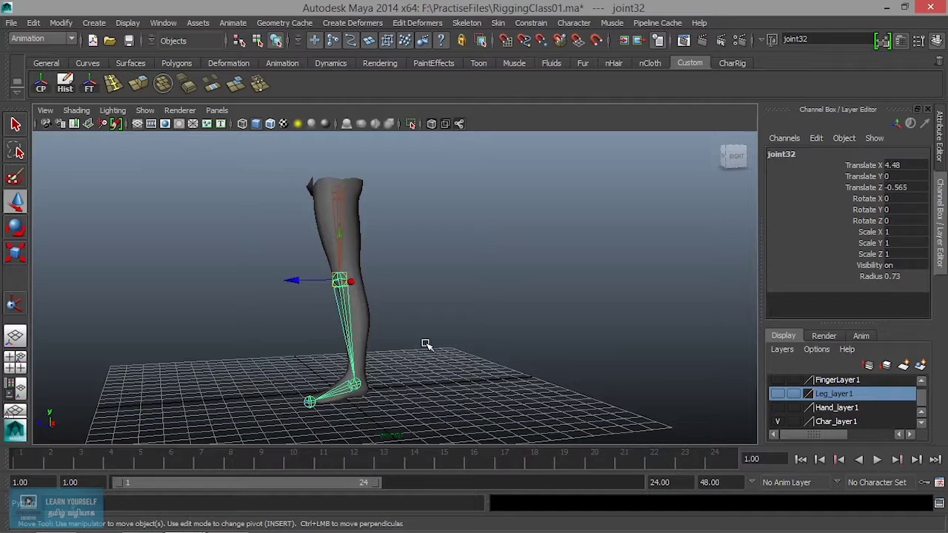
{"action": "scroll", "coordinate": [425, 344], "scroll_direction": "up", "scroll_amount": 4}
{"action": "middle_click_drag", "start_coordinate": [357, 368], "coordinate": [420, 424], "text": "alt"}
{"action": "left_click", "coordinate": [454, 348]}
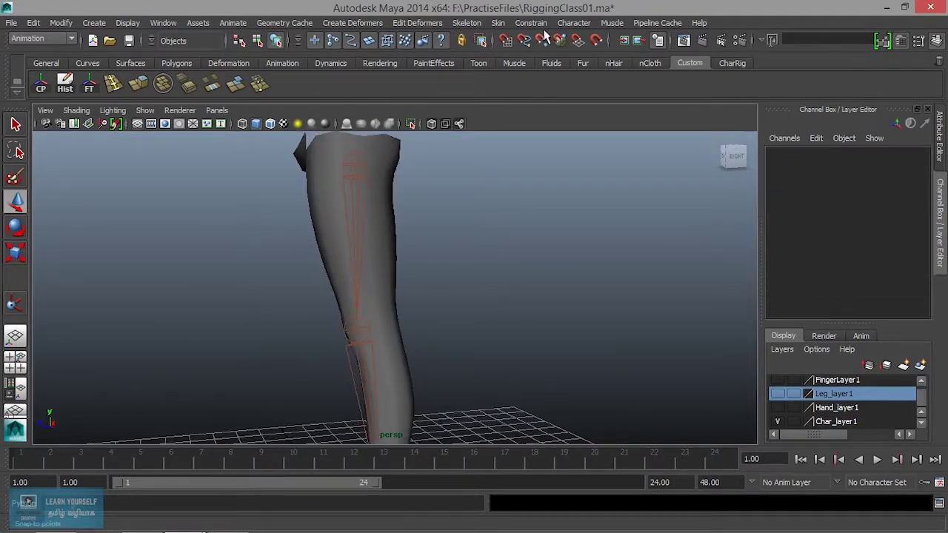
{"action": "left_click", "coordinate": [497, 23]}
{"action": "mouse_move", "coordinate": [521, 45]}
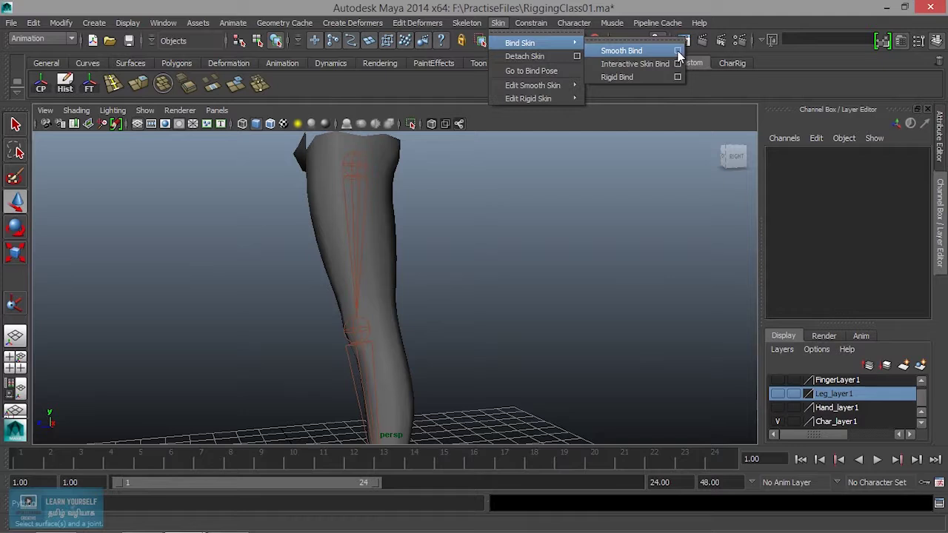
{"action": "left_click", "coordinate": [676, 50]}
{"action": "left_click", "coordinate": [549, 71]}
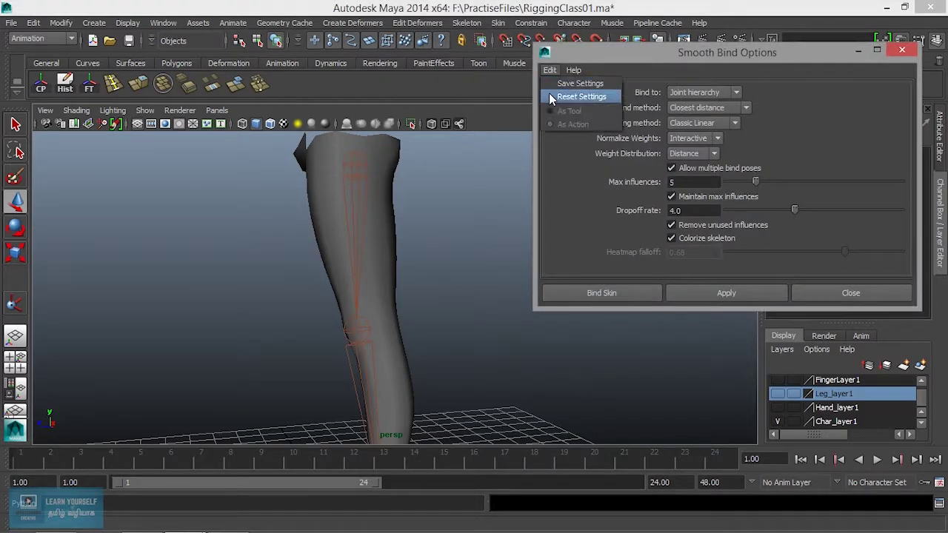
{"action": "left_click", "coordinate": [546, 95]}
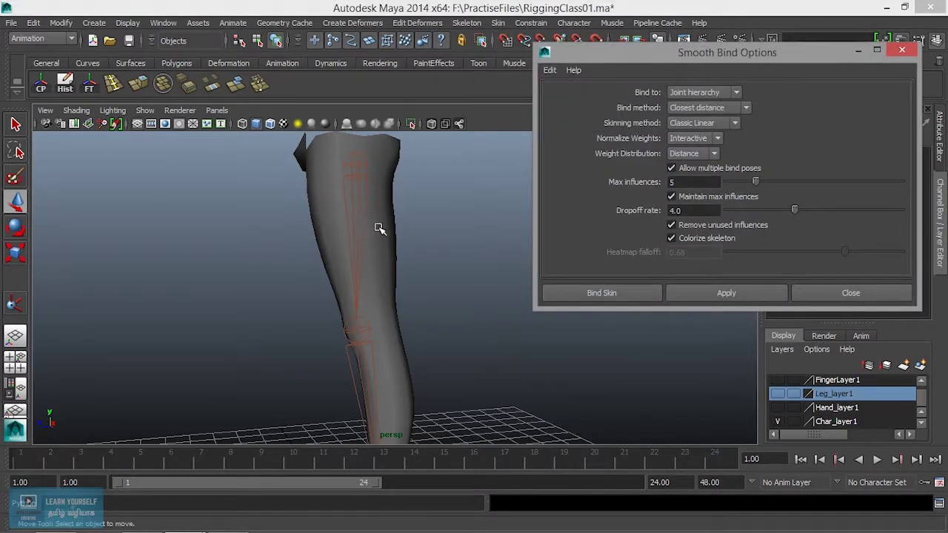
Select the leg mesh together with the hip joint at the root of the joint chain
{"action": "left_click", "coordinate": [359, 163]}
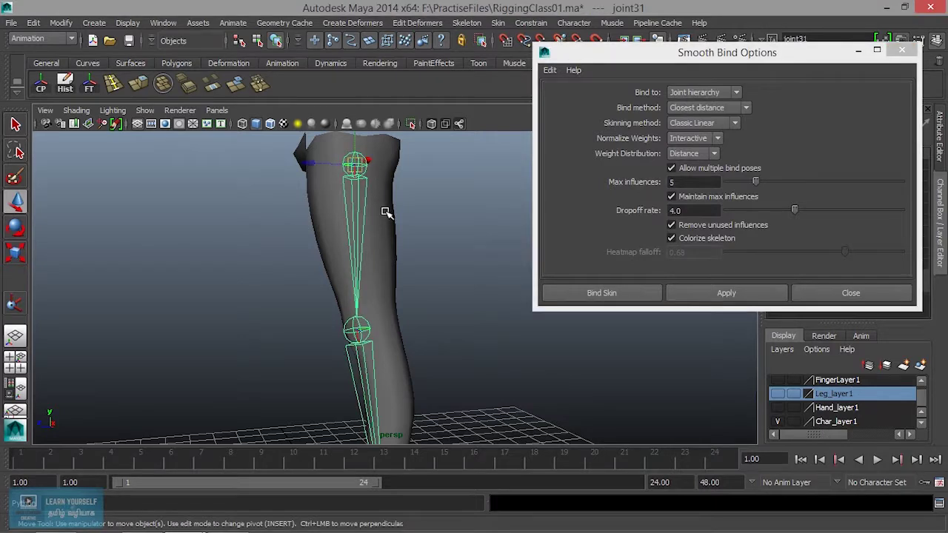
{"action": "left_click_drag", "start_coordinate": [420, 215], "coordinate": [395, 215], "text": "alt"}
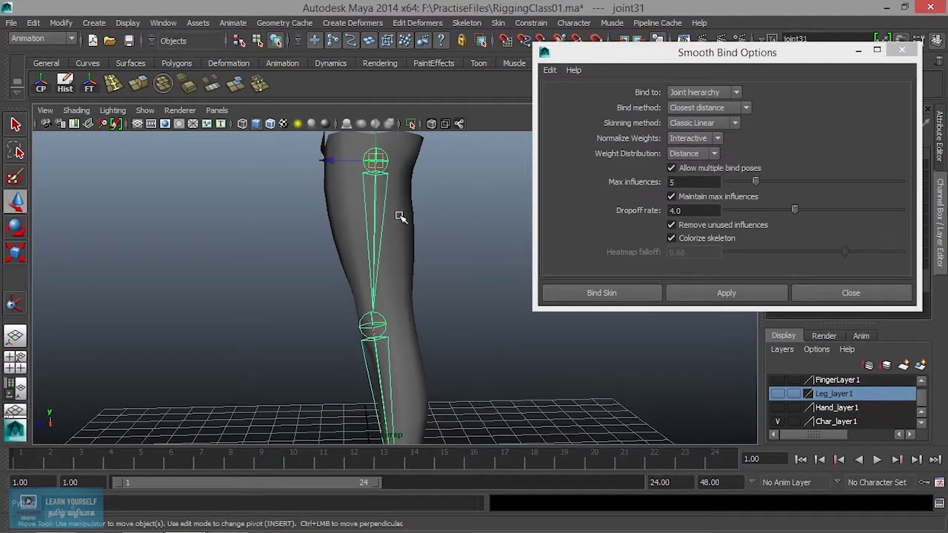
{"action": "left_click", "coordinate": [407, 222], "text": "shift"}
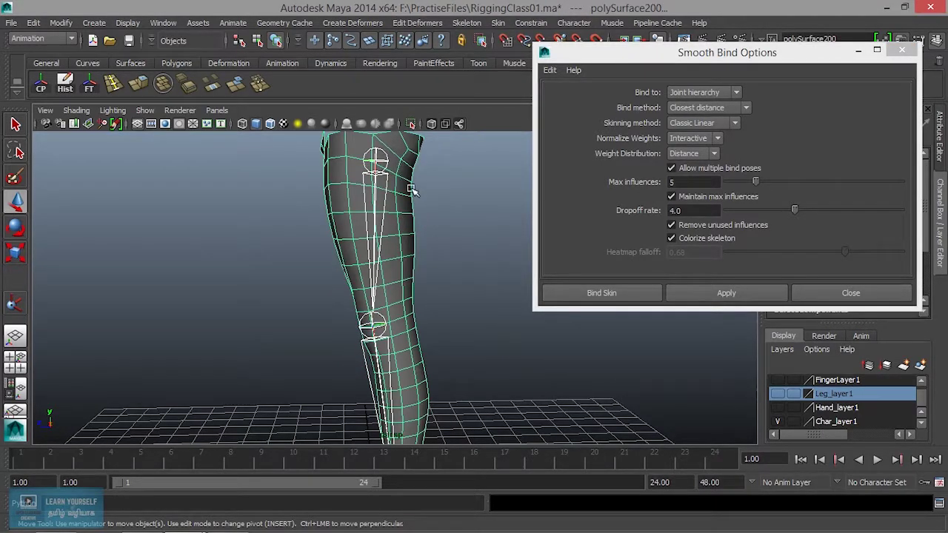
{"action": "left_click_drag", "start_coordinate": [352, 210], "coordinate": [397, 262], "text": "alt"}
{"action": "left_click", "coordinate": [397, 262]}
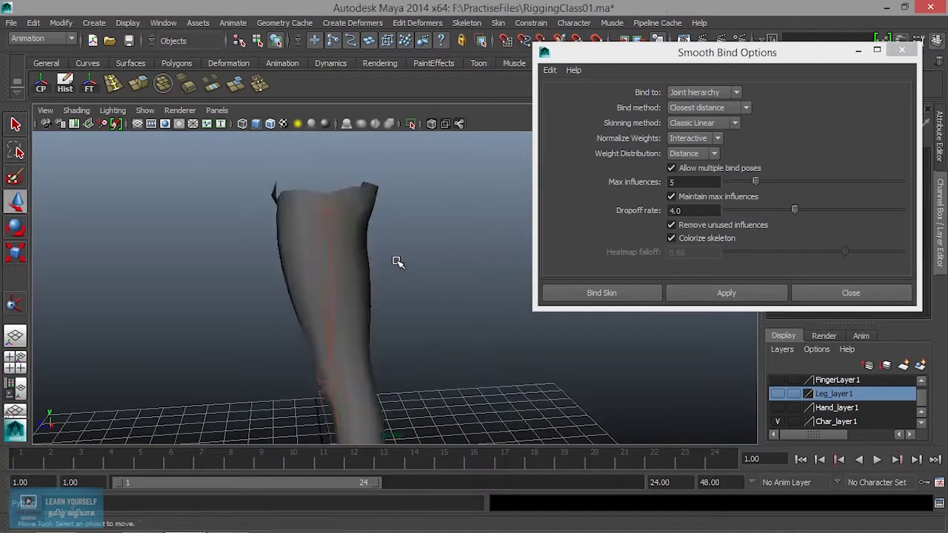
{"action": "left_click", "coordinate": [368, 205]}
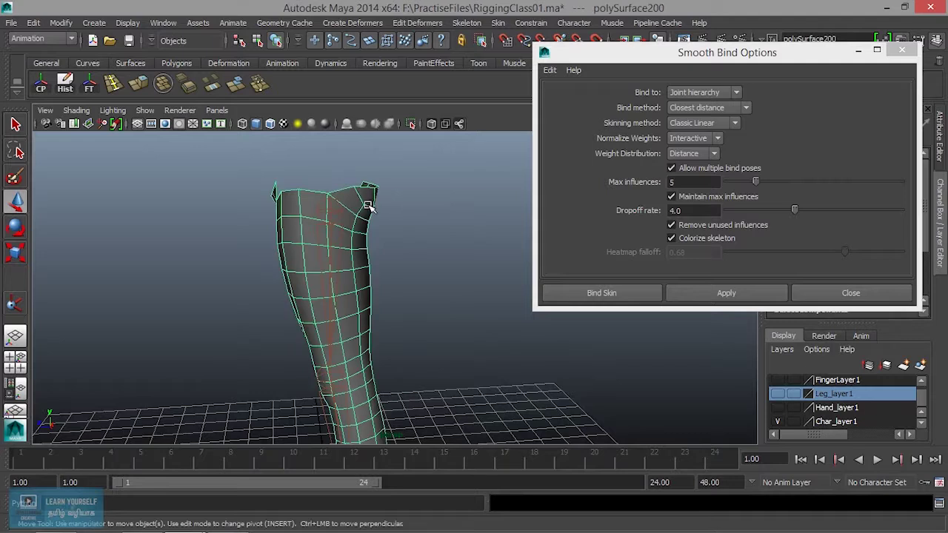
{"action": "left_click", "coordinate": [330, 210], "text": "shift"}
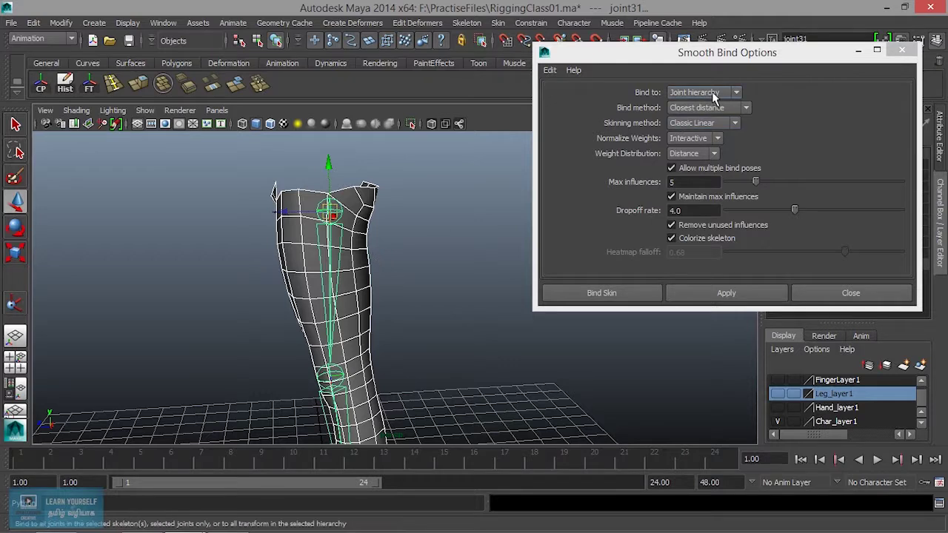
Set the smooth bind to Selected joints with the Closest in hierarchy bind method
{"action": "left_click", "coordinate": [711, 94]}
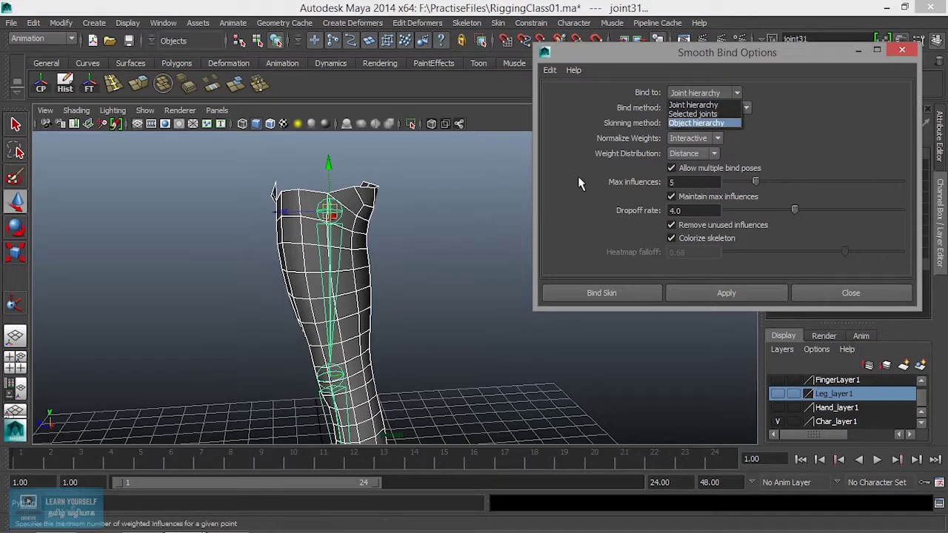
{"action": "left_click", "coordinate": [697, 114]}
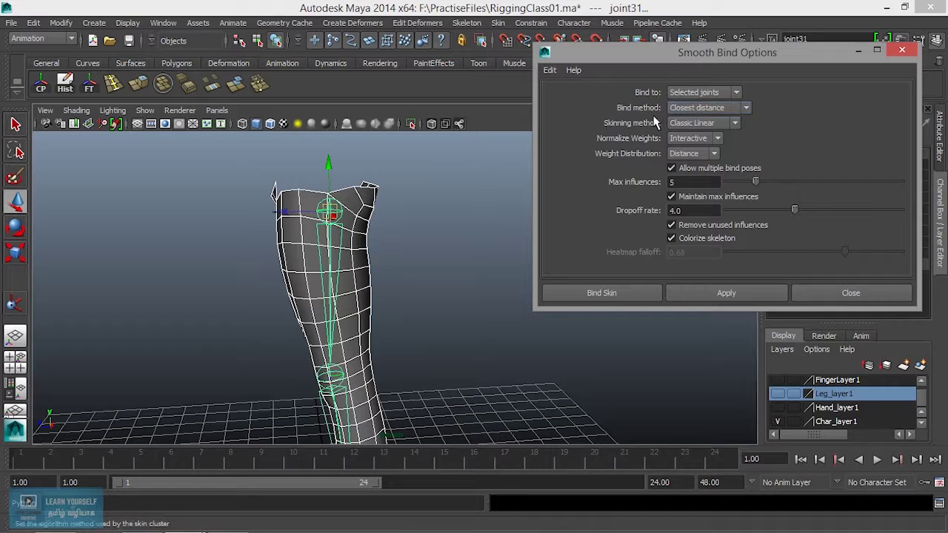
{"action": "left_click", "coordinate": [739, 108]}
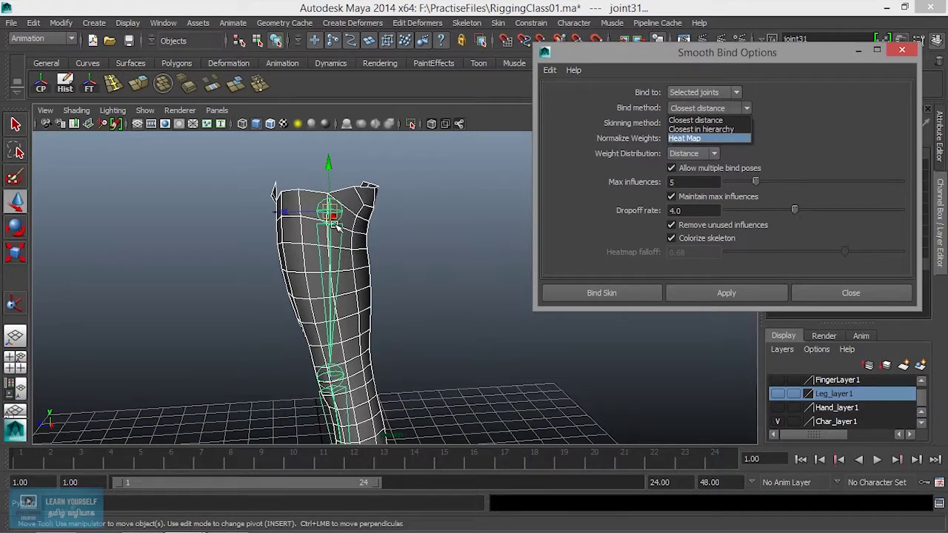
{"action": "middle_click_drag", "start_coordinate": [333, 290], "coordinate": [334, 233], "text": "alt"}
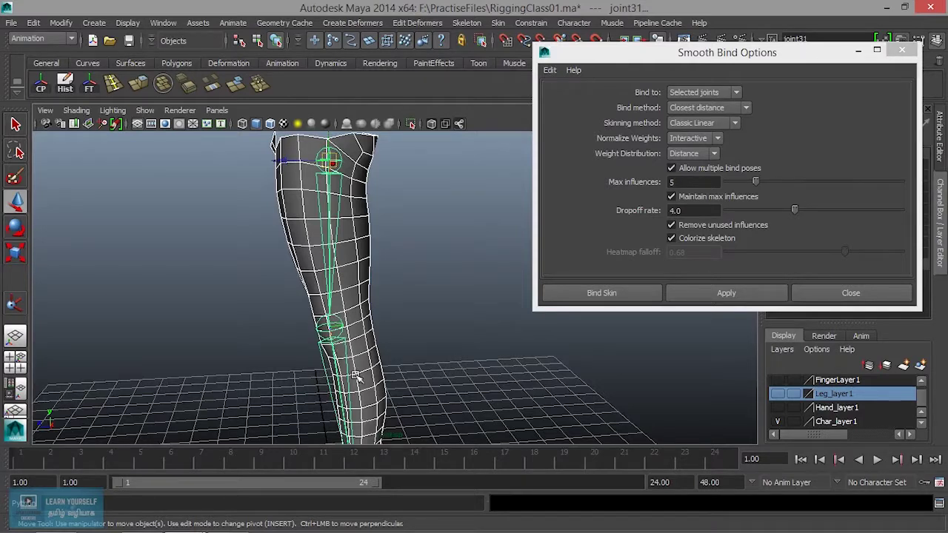
{"action": "middle_click_drag", "start_coordinate": [355, 378], "coordinate": [356, 344], "text": "alt"}
{"action": "middle_click_drag", "start_coordinate": [389, 242], "coordinate": [380, 366], "text": "alt"}
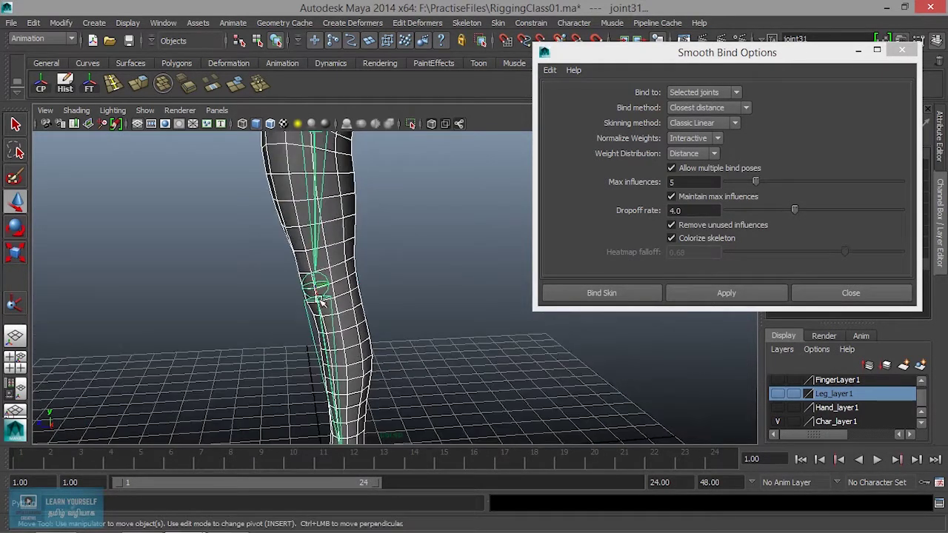
{"action": "middle_click_drag", "start_coordinate": [327, 265], "coordinate": [320, 354], "text": "alt"}
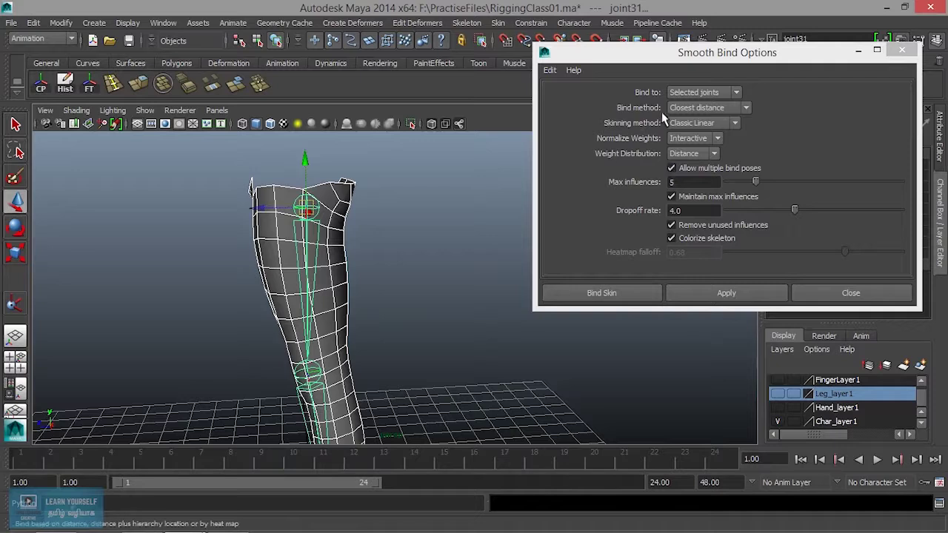
{"action": "left_click", "coordinate": [700, 108]}
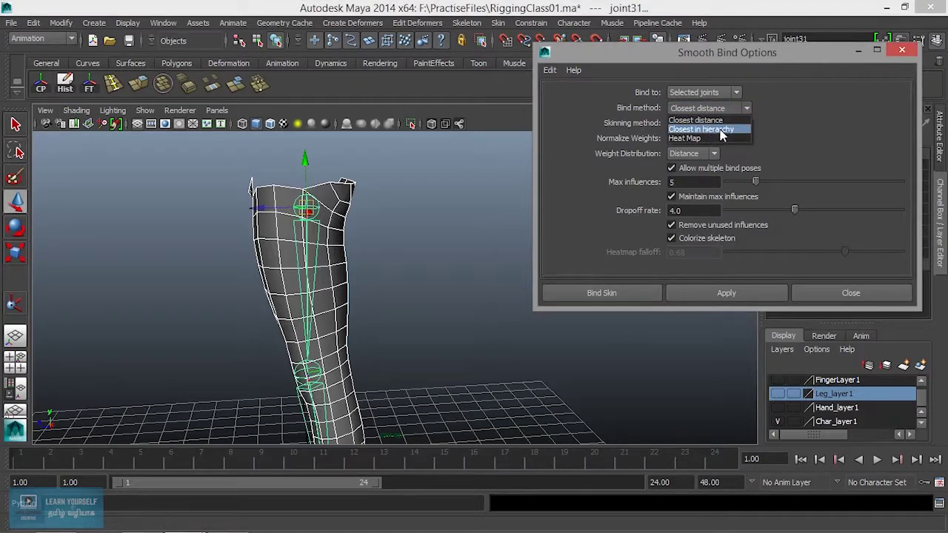
{"action": "left_click", "coordinate": [722, 130]}
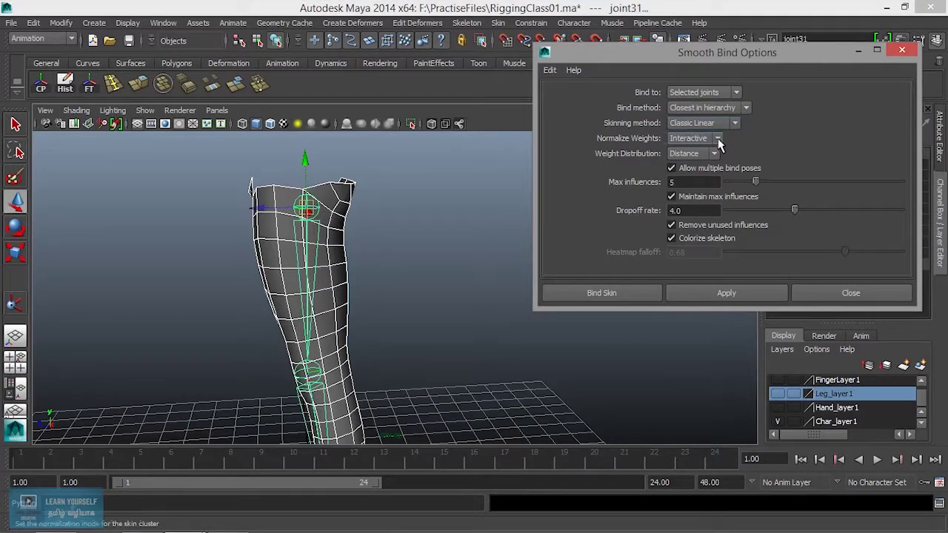
Review the remaining bind options, keeping Classic Linear skinning, Interactive weight normalization and Distance weight distribution
{"action": "left_click", "coordinate": [717, 125]}
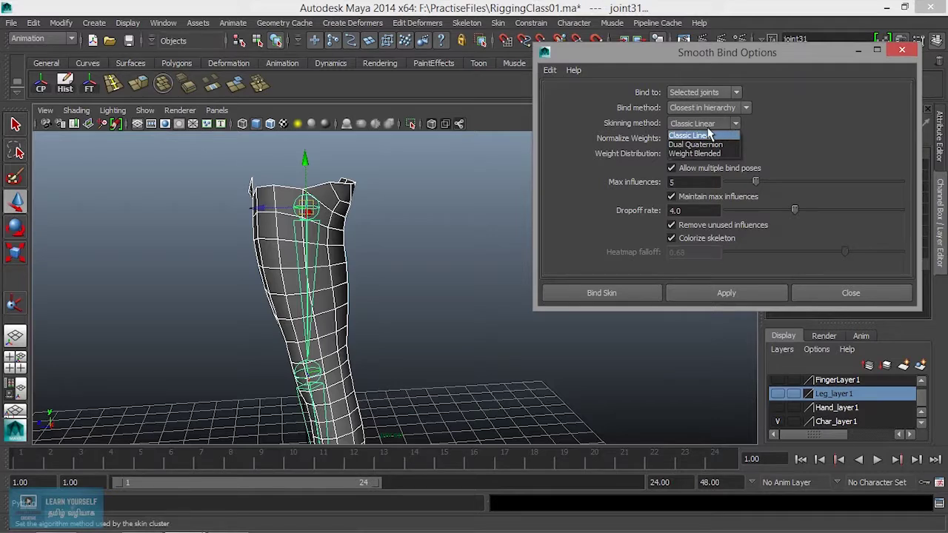
{"action": "left_click", "coordinate": [724, 129]}
{"action": "left_click", "coordinate": [710, 139]}
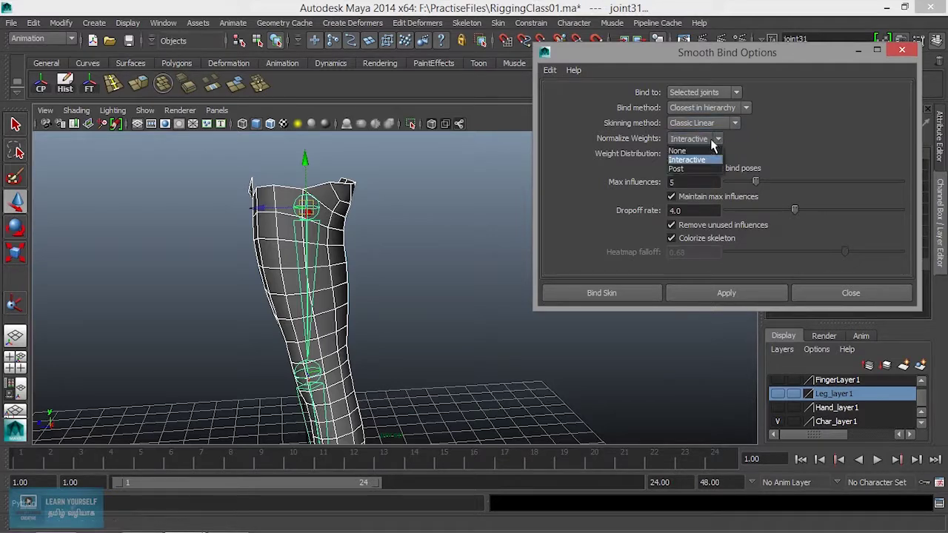
{"action": "left_click", "coordinate": [713, 145]}
{"action": "left_click", "coordinate": [705, 154]}
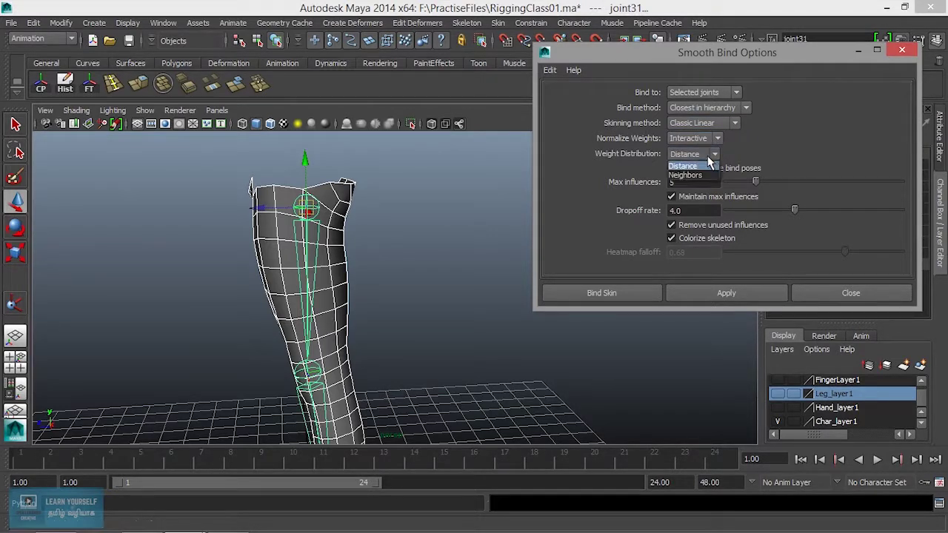
{"action": "left_click", "coordinate": [687, 166]}
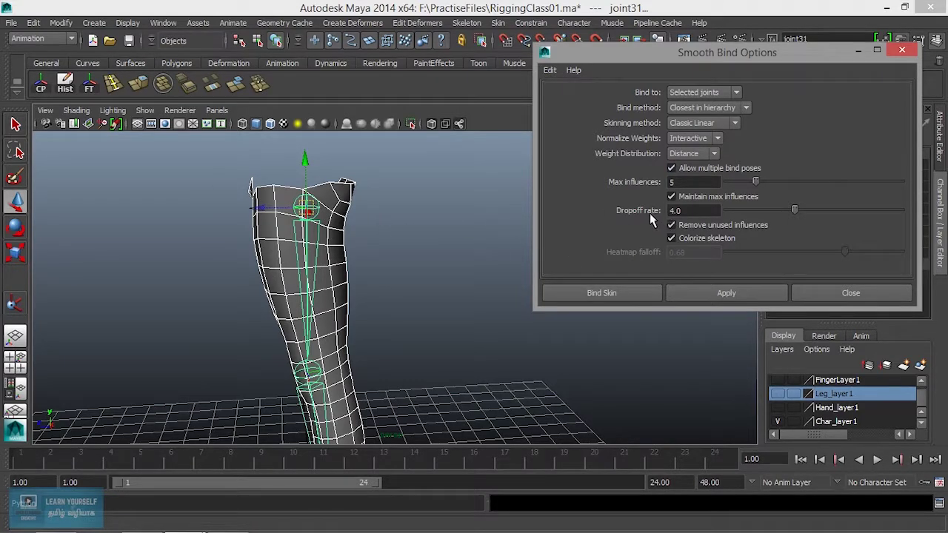
Apply the smooth bind to the leg mesh and close the bind options
{"action": "middle_click_drag", "start_coordinate": [404, 328], "coordinate": [357, 257], "text": "alt"}
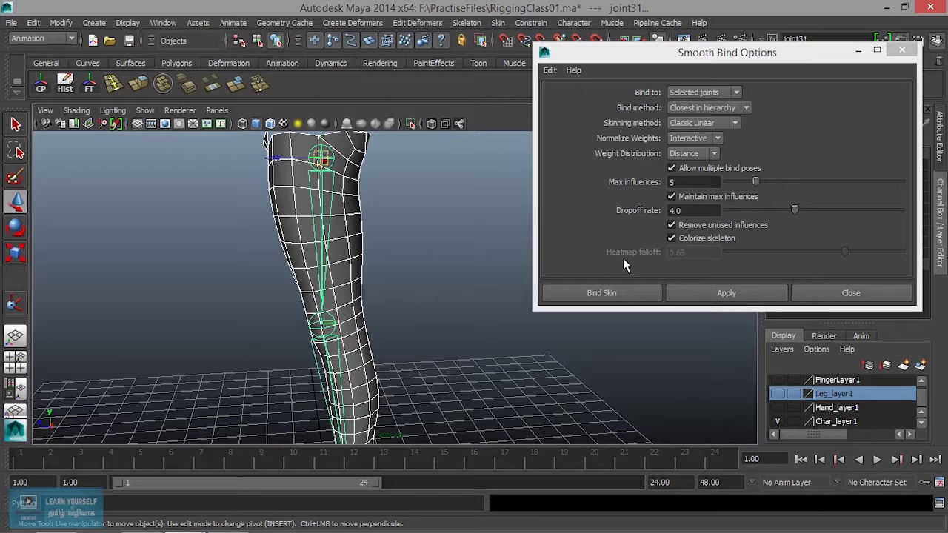
{"action": "left_click", "coordinate": [719, 293]}
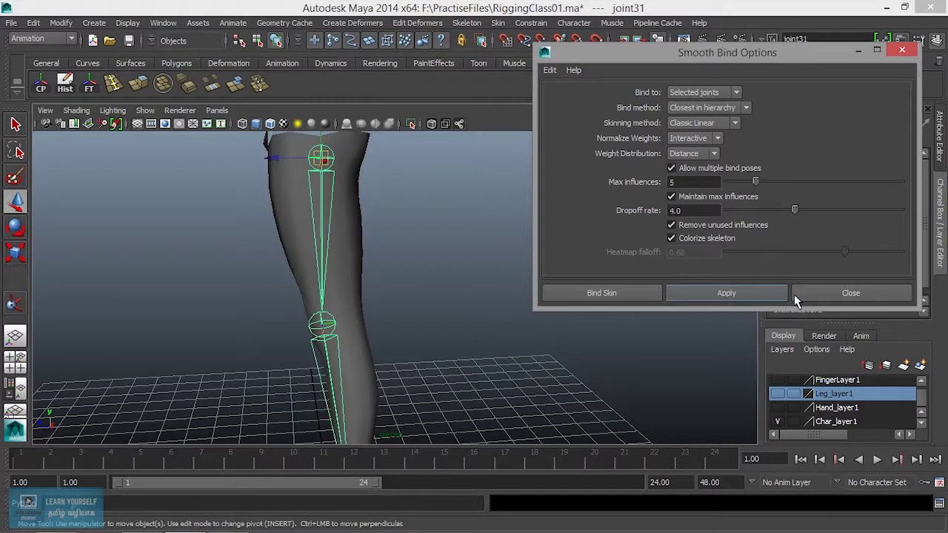
{"action": "left_click", "coordinate": [851, 292]}
Test the bound leg's deformation by moving the ankle IK handle, and undo the move
{"action": "scroll", "coordinate": [434, 334], "scroll_direction": "down", "scroll_amount": 3}
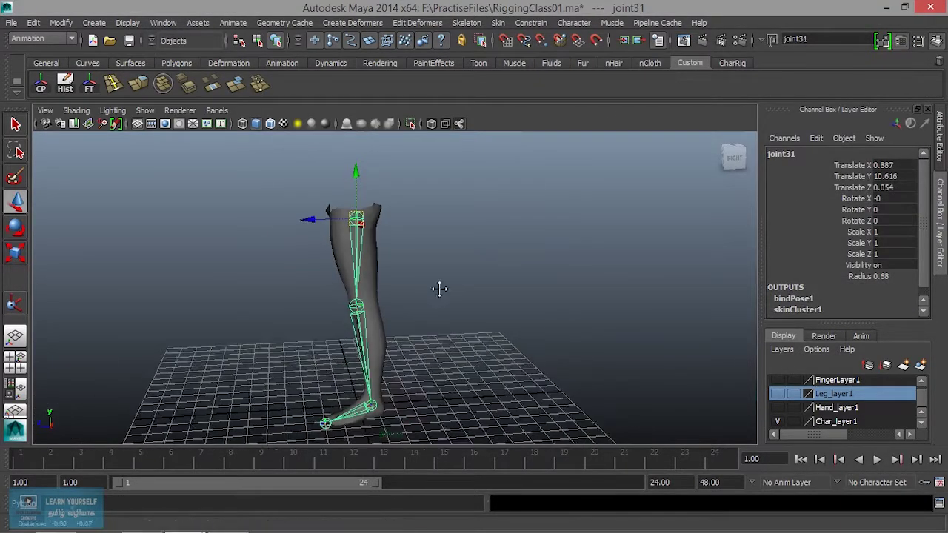
{"action": "middle_click_drag", "start_coordinate": [439, 289], "coordinate": [456, 203], "text": "alt"}
{"action": "scroll", "coordinate": [374, 260], "scroll_direction": "up", "scroll_amount": 4}
{"action": "mouse_move", "coordinate": [379, 296]}
{"action": "left_mouse_down", "text": "alt"}
{"action": "mouse_move", "coordinate": [449, 336]}
{"action": "mouse_move", "coordinate": [416, 301]}
{"action": "mouse_move", "coordinate": [417, 283]}
{"action": "mouse_move", "coordinate": [402, 322]}
{"action": "mouse_move", "coordinate": [419, 256]}
{"action": "mouse_move", "coordinate": [389, 317]}
{"action": "mouse_move", "coordinate": [397, 280]}
{"action": "mouse_move", "coordinate": [385, 312]}
{"action": "mouse_move", "coordinate": [394, 303]}
{"action": "left_mouse_up", "text": "alt"}
{"action": "left_click", "coordinate": [359, 316]}
{"action": "middle_click_drag", "start_coordinate": [405, 265], "coordinate": [391, 375], "text": "alt"}
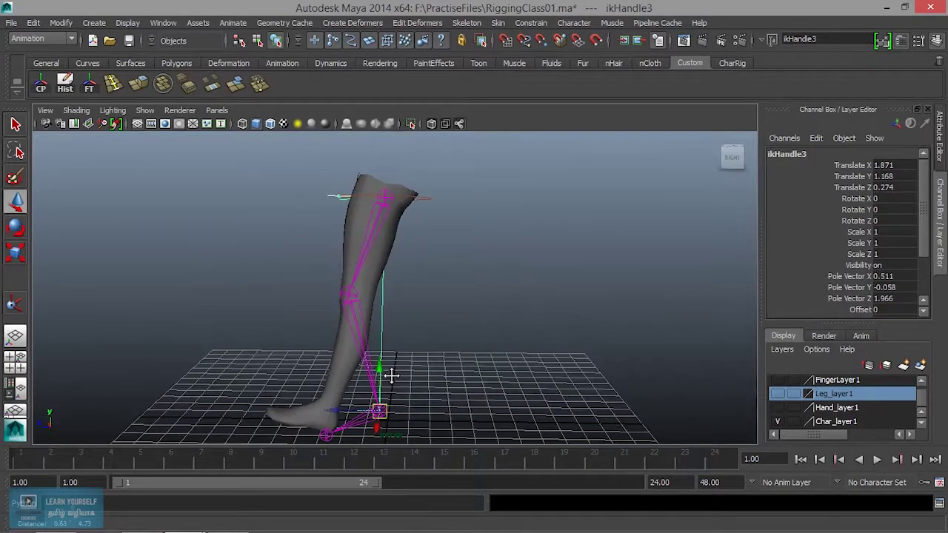
{"action": "left_click_drag", "start_coordinate": [391, 376], "coordinate": [406, 313], "text": "alt"}
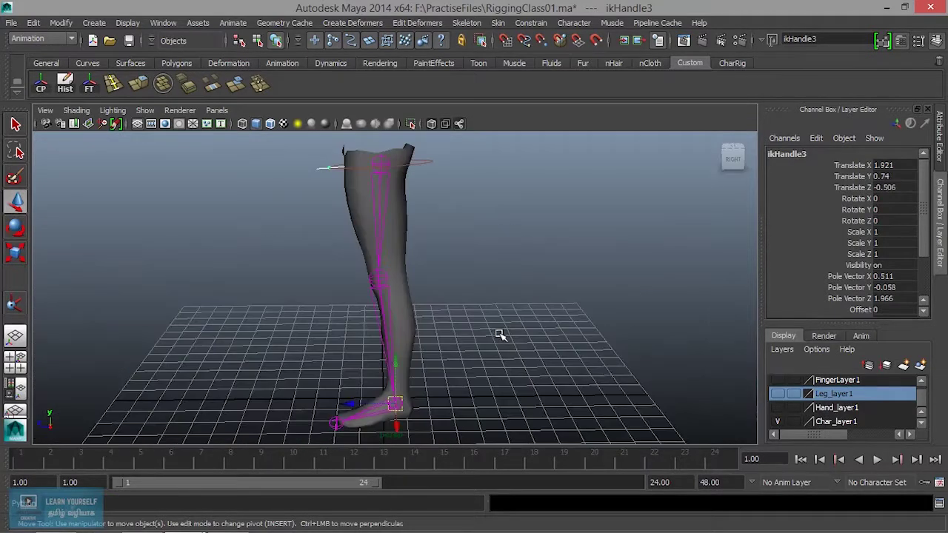
Undo the smooth bind on the leg mesh
{"action": "right_click_drag", "start_coordinate": [431, 376], "coordinate": [493, 396], "text": "alt"}
{"action": "middle_click_drag", "start_coordinate": [493, 395], "coordinate": [493, 289], "text": "alt"}
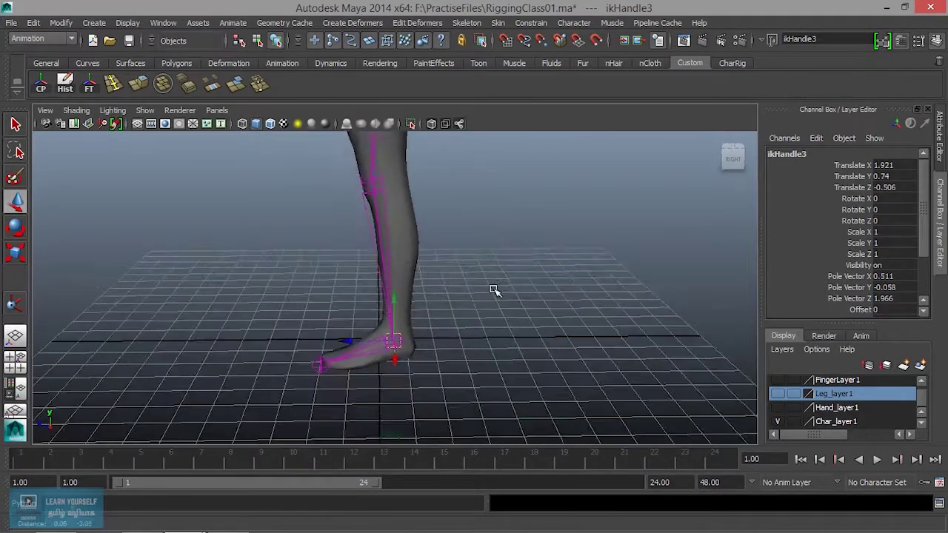
{"action": "left_click", "coordinate": [384, 342]}
{"action": "scroll", "coordinate": [409, 359], "scroll_direction": "down", "scroll_amount": 3}
{"action": "key", "text": "ctrl+z"}
{"action": "key", "text": "ctrl+z"}
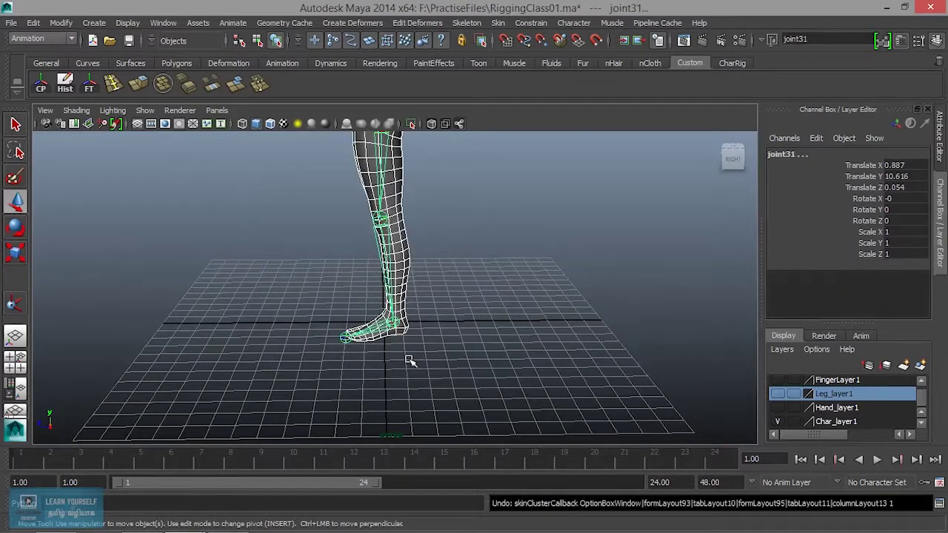
Frame the whole leg, reopen the Smooth Bind options and view the choices for what to bind to
{"action": "key", "text": "f"}
{"action": "left_click", "coordinate": [536, 26]}
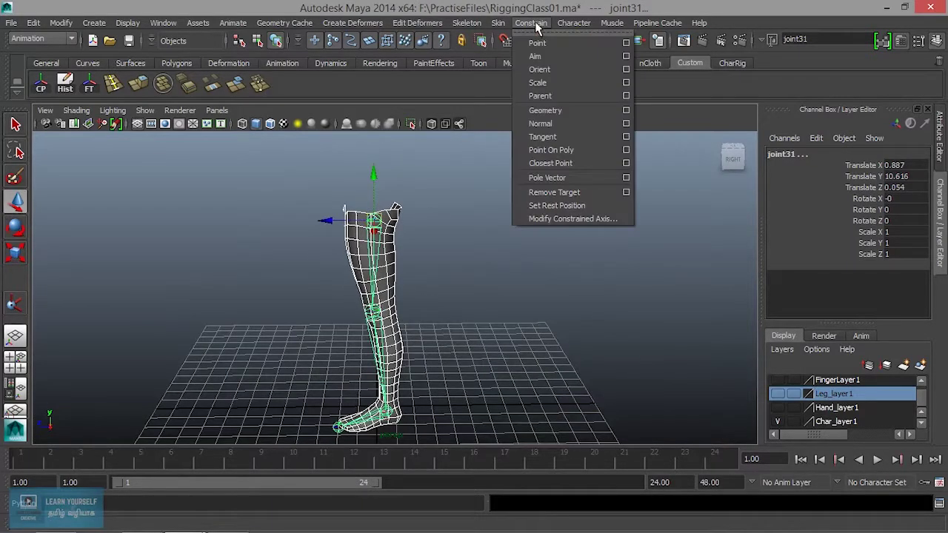
{"action": "mouse_move", "coordinate": [509, 31]}
{"action": "mouse_move", "coordinate": [534, 43]}
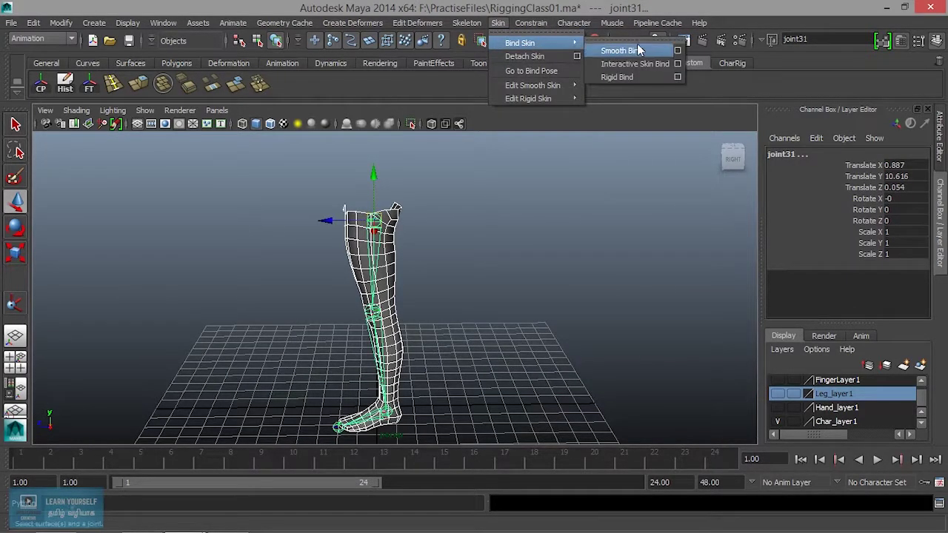
{"action": "left_click", "coordinate": [676, 51]}
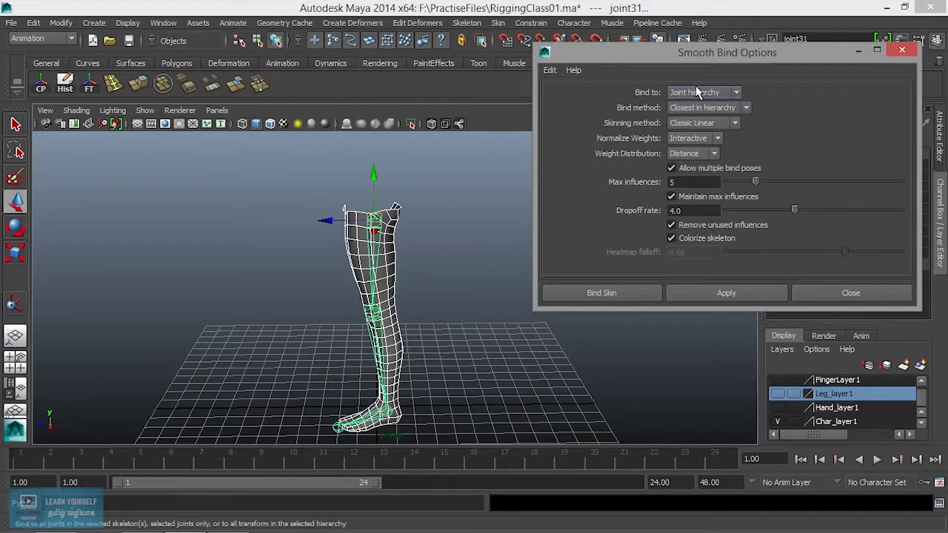
{"action": "scroll", "coordinate": [415, 332], "scroll_direction": "up", "scroll_amount": 3}
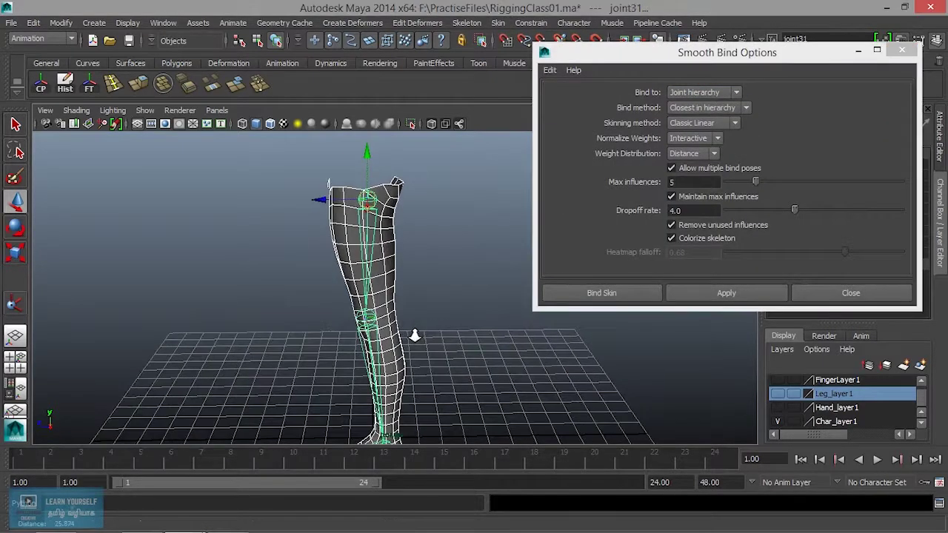
{"action": "left_click", "coordinate": [711, 94]}
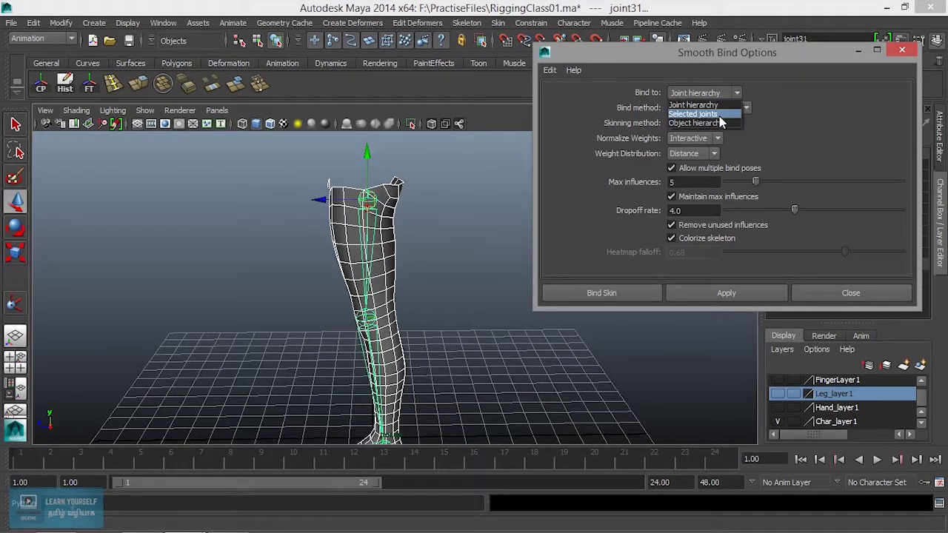
Pick the knee joint and the ankle IK handle to examine the joint chain, and view the choices for what to bind to
{"action": "left_click", "coordinate": [400, 313]}
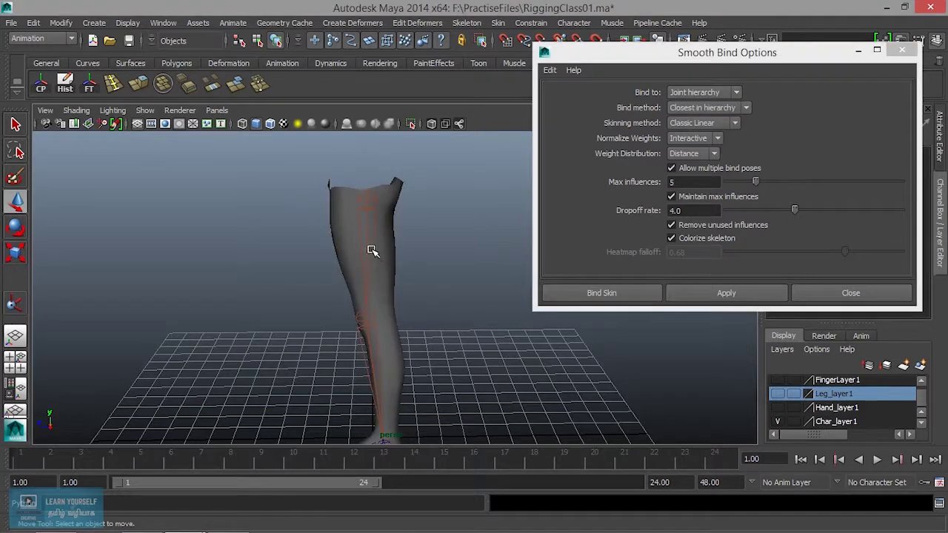
{"action": "left_click", "coordinate": [371, 252]}
{"action": "middle_click_drag", "start_coordinate": [402, 294], "coordinate": [400, 215], "text": "alt"}
{"action": "left_click", "coordinate": [374, 260], "text": "shift"}
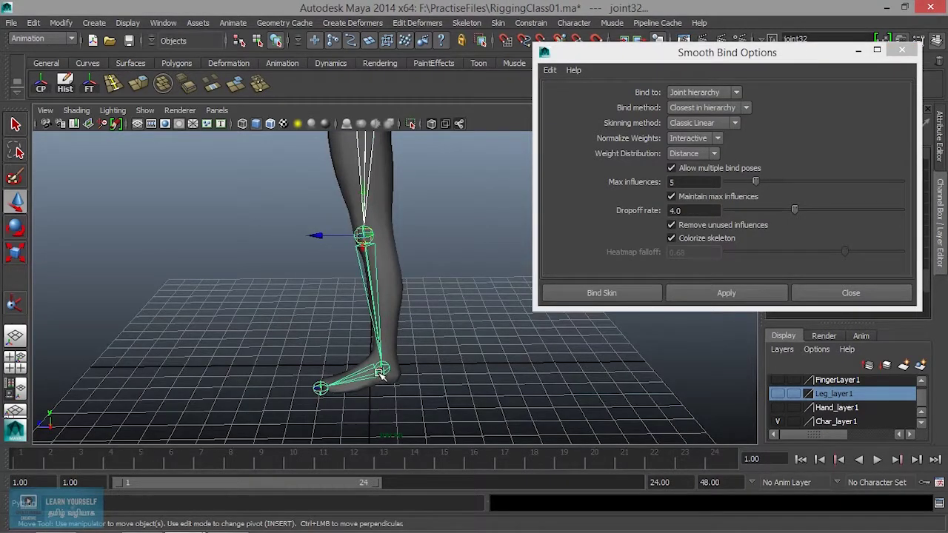
{"action": "left_click", "coordinate": [380, 374]}
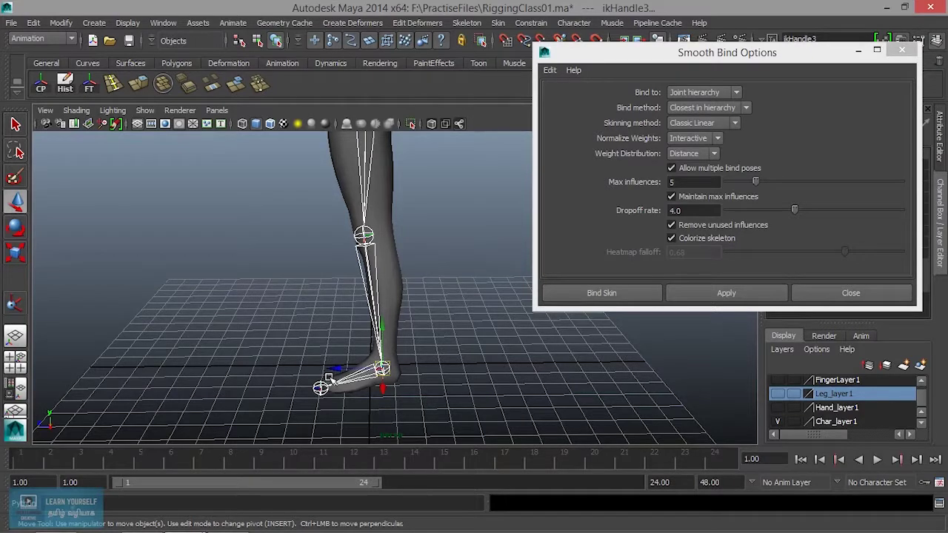
{"action": "left_click", "coordinate": [700, 92]}
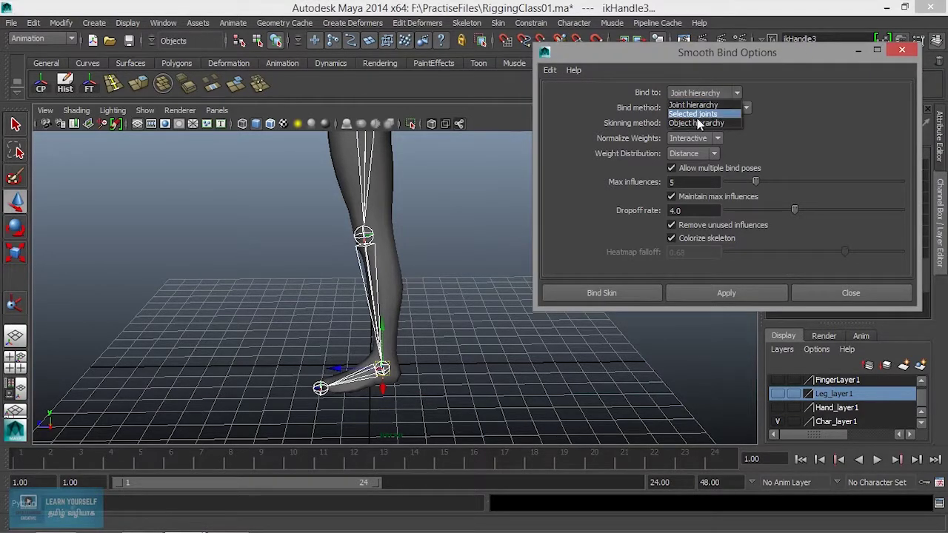
{"action": "middle_click_drag", "start_coordinate": [384, 269], "coordinate": [333, 423], "text": "alt"}
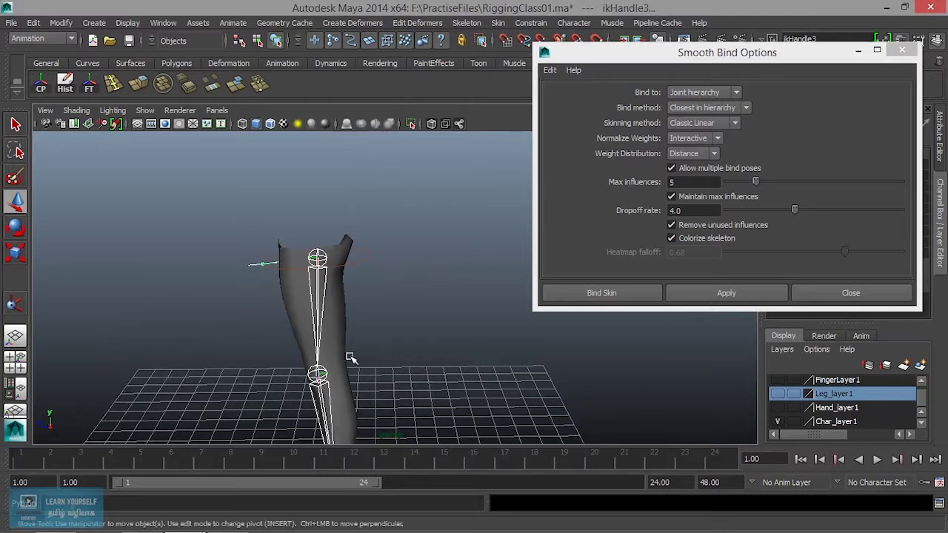
Select the leg mesh with the hip root joint and smooth-bind them using Joint hierarchy, Closest in hierarchy and 5 max influences
{"action": "left_click", "coordinate": [353, 319]}
{"action": "left_click", "coordinate": [317, 258]}
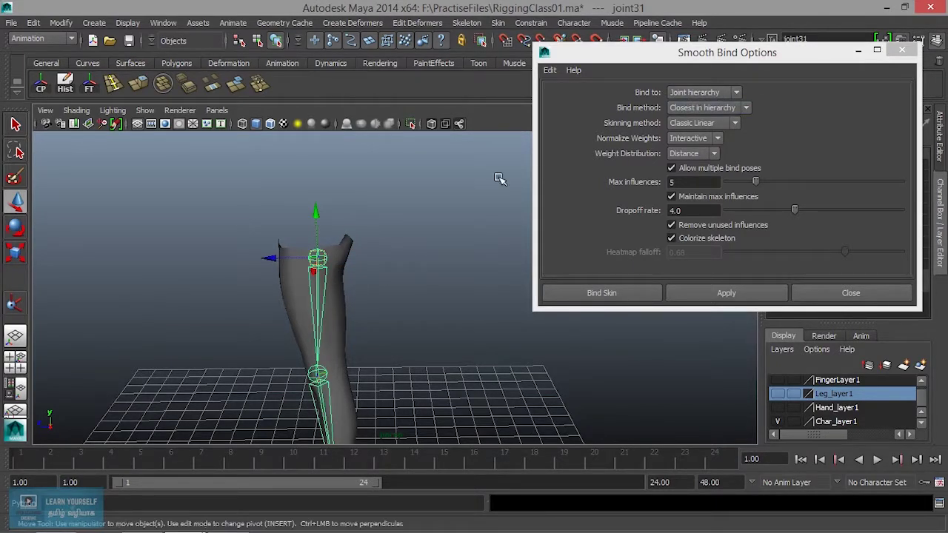
{"action": "left_click_drag", "start_coordinate": [326, 292], "coordinate": [425, 296], "text": "alt"}
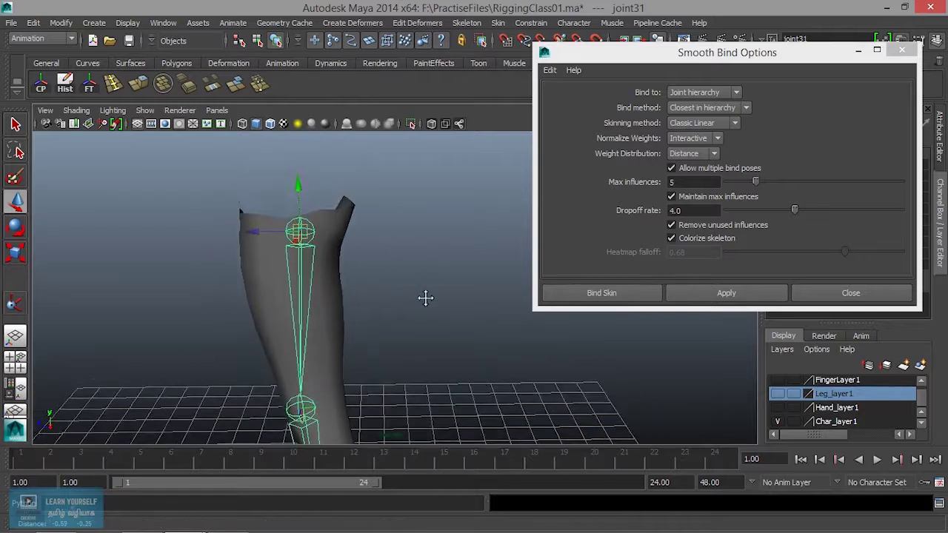
{"action": "left_click", "coordinate": [334, 245], "text": "shift"}
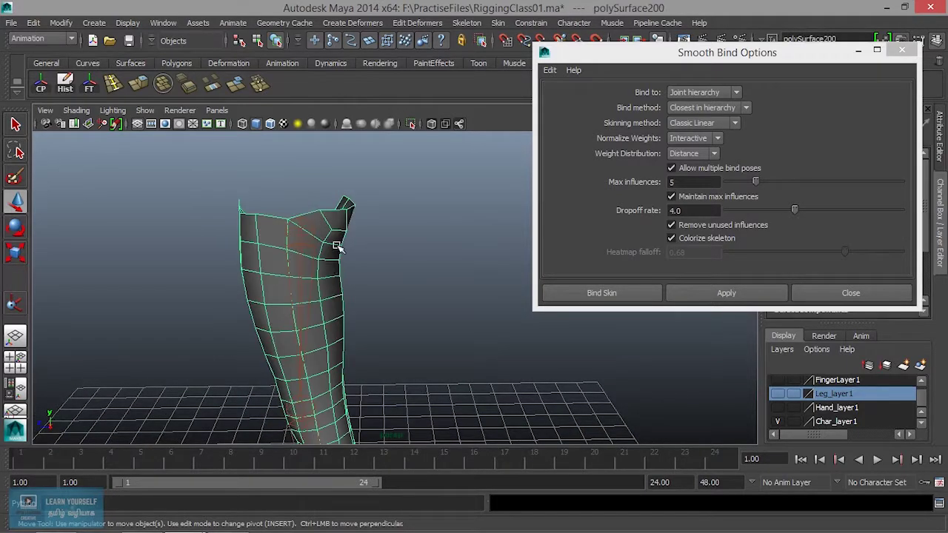
{"action": "left_click", "coordinate": [300, 234], "text": "shift"}
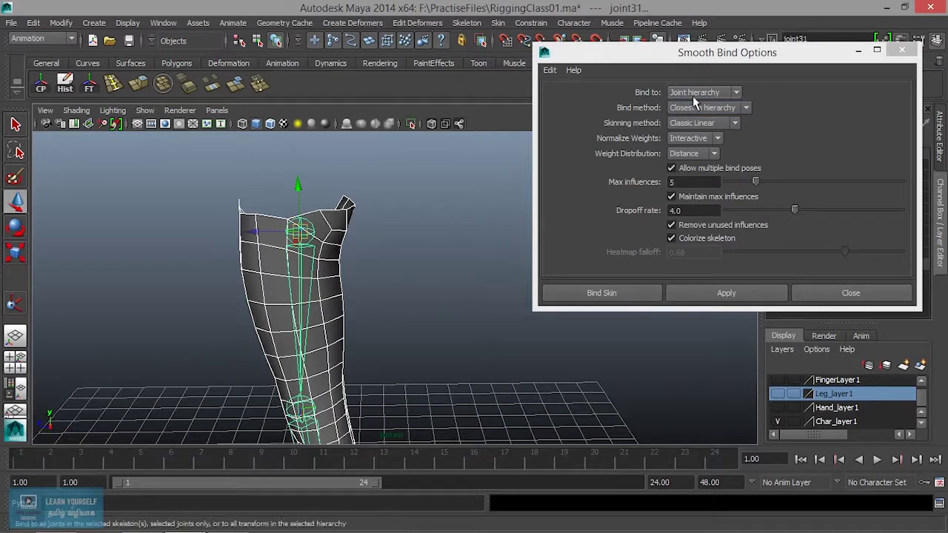
{"action": "left_click", "coordinate": [631, 299]}
Select the ankle IK handle and raise it to a Translate Y of about 3 to bend the bound leg
{"action": "scroll", "coordinate": [451, 298], "scroll_direction": "down", "scroll_amount": 5}
{"action": "middle_click_drag", "start_coordinate": [447, 315], "coordinate": [417, 209], "text": "alt"}
{"action": "scroll", "coordinate": [511, 308], "scroll_direction": "up", "scroll_amount": 5}
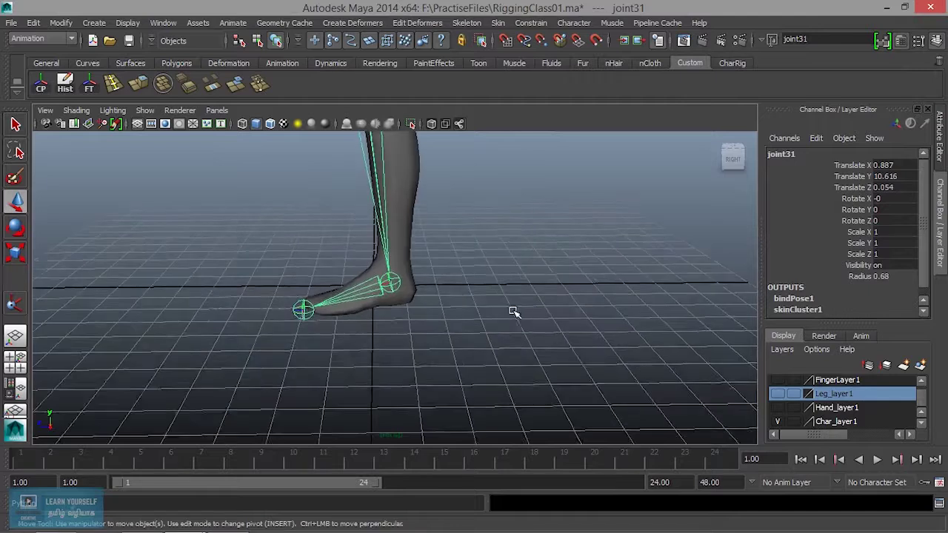
{"action": "middle_click_drag", "start_coordinate": [429, 309], "coordinate": [437, 386], "text": "alt"}
{"action": "left_click_drag", "start_coordinate": [437, 386], "coordinate": [503, 382], "text": "alt"}
{"action": "left_click", "coordinate": [376, 374]}
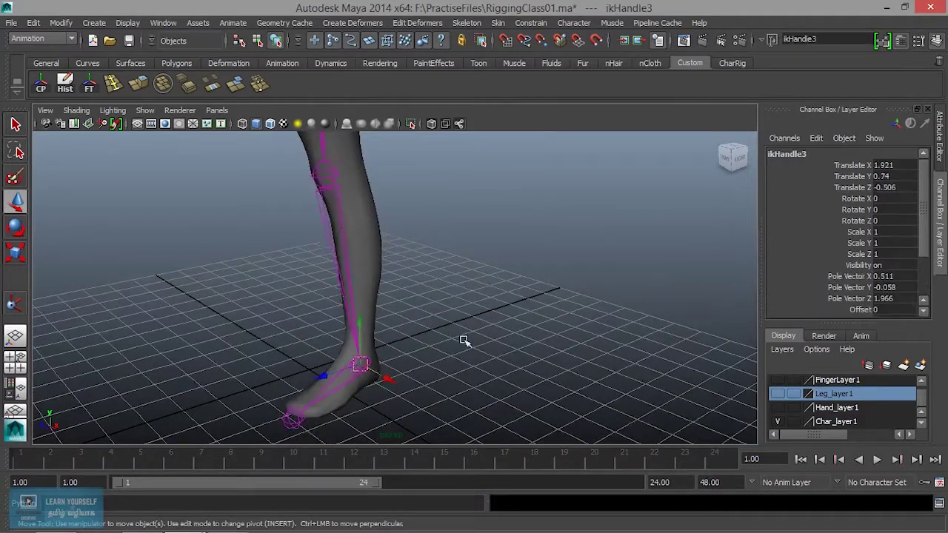
{"action": "left_click_drag", "start_coordinate": [464, 340], "coordinate": [394, 344], "text": "alt"}
{"action": "left_click_drag", "start_coordinate": [401, 383], "coordinate": [488, 310]}
Move the ankle IK handle up to a Translate Y of about 4.1 and examine the knee and foot deformation
{"action": "scroll", "coordinate": [415, 296], "scroll_direction": "down", "scroll_amount": 5}
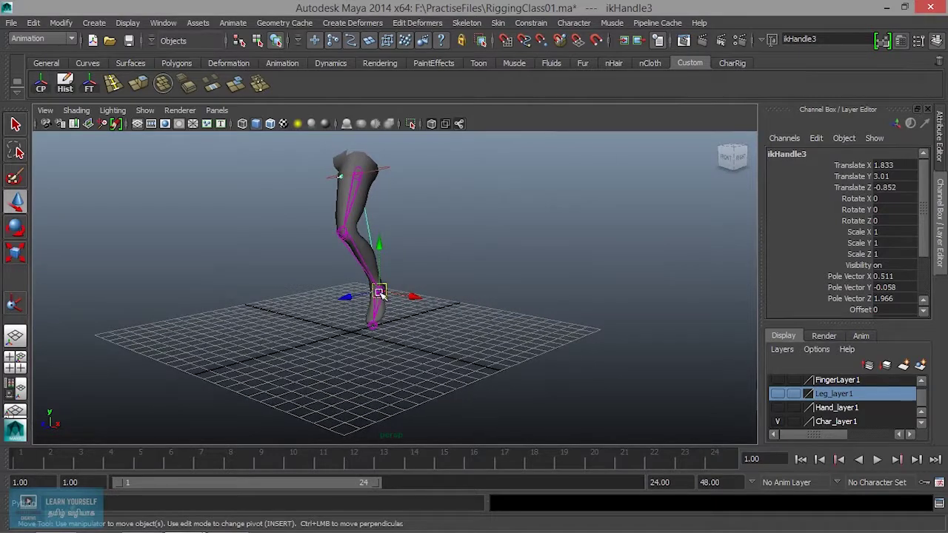
{"action": "mouse_move", "coordinate": [379, 292]}
{"action": "left_mouse_down"}
{"action": "mouse_move", "coordinate": [380, 254]}
{"action": "mouse_move", "coordinate": [388, 322]}
{"action": "mouse_move", "coordinate": [382, 291]}
{"action": "left_mouse_up"}
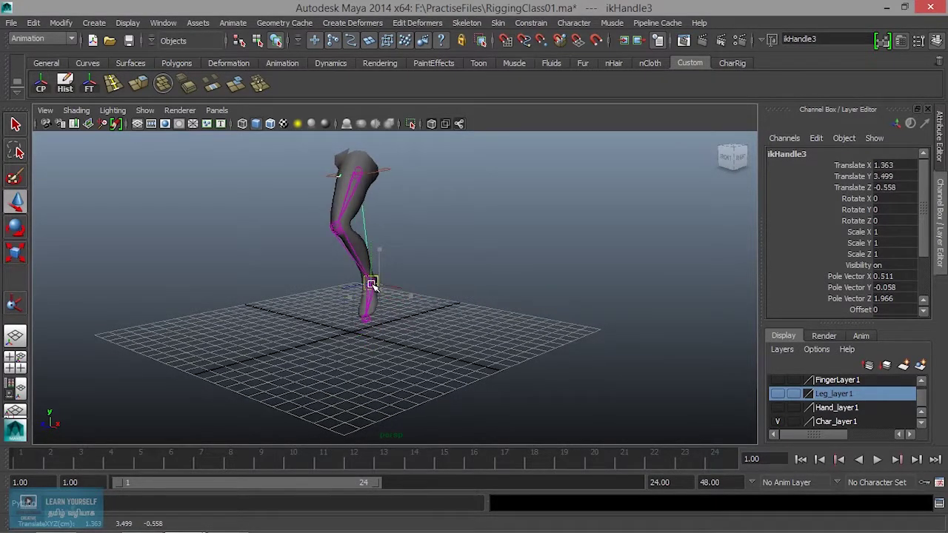
{"action": "left_click_drag", "start_coordinate": [415, 246], "coordinate": [347, 205], "text": "alt"}
{"action": "scroll", "coordinate": [345, 220], "scroll_direction": "up", "scroll_amount": 4}
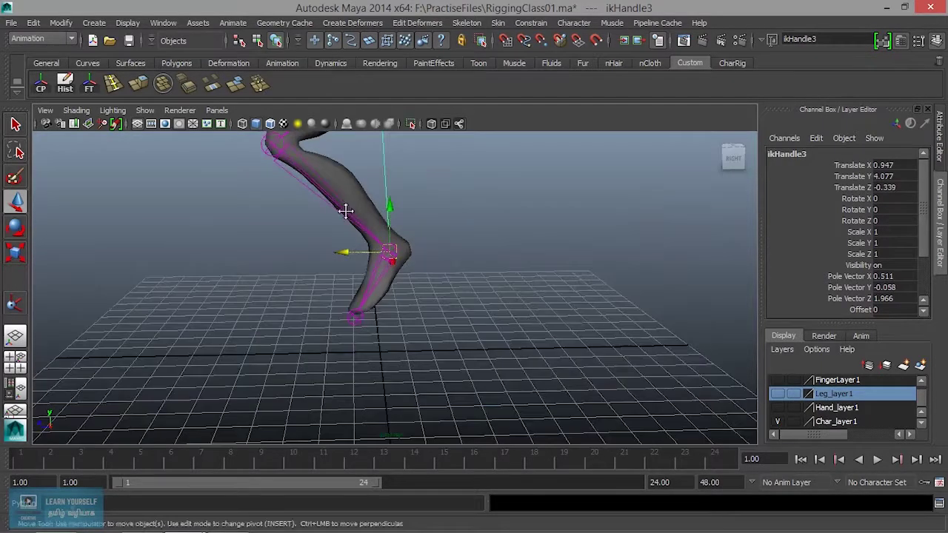
{"action": "middle_click_drag", "start_coordinate": [347, 205], "coordinate": [380, 274], "text": "alt"}
{"action": "left_click_drag", "start_coordinate": [336, 317], "coordinate": [364, 339], "text": "alt"}
{"action": "scroll", "coordinate": [376, 369], "scroll_direction": "down", "scroll_amount": 4}
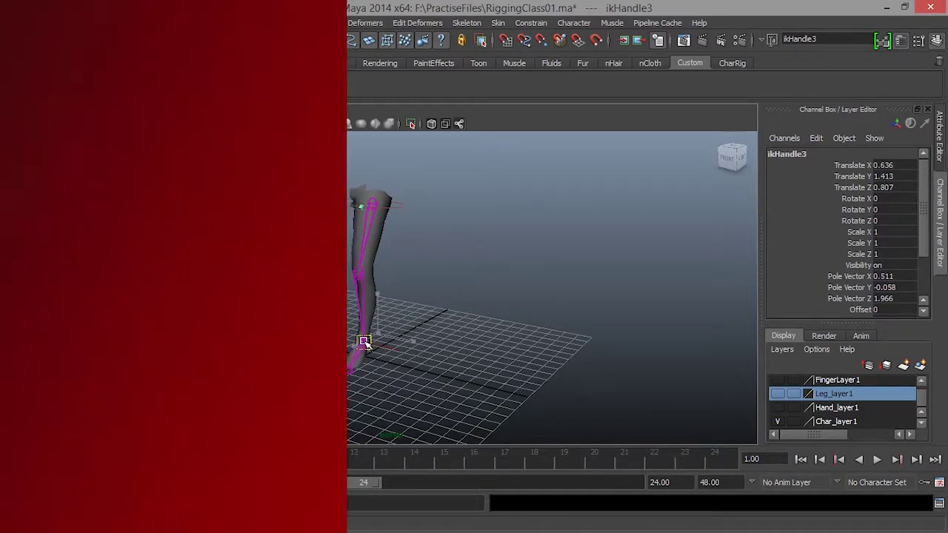